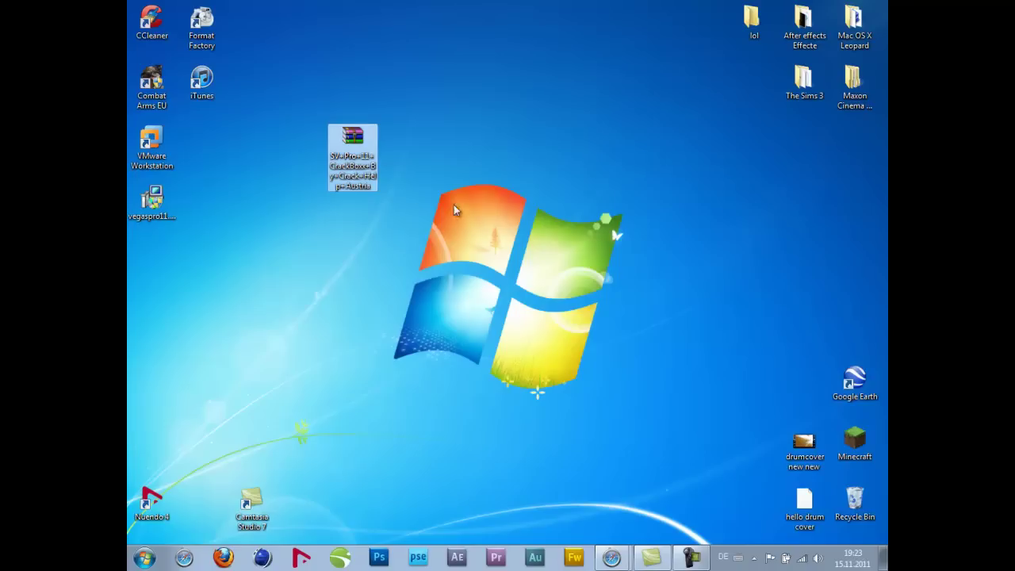
- Place the Vegas Pro 11 installer and the SV+Pro+11 archive side by side in the desktop's open upper area
{"action": "left_click", "coordinate": [147, 203]}
{"action": "left_click_drag", "start_coordinate": [433, 148], "coordinate": [428, 137]}
{"action": "left_click", "coordinate": [350, 140]}
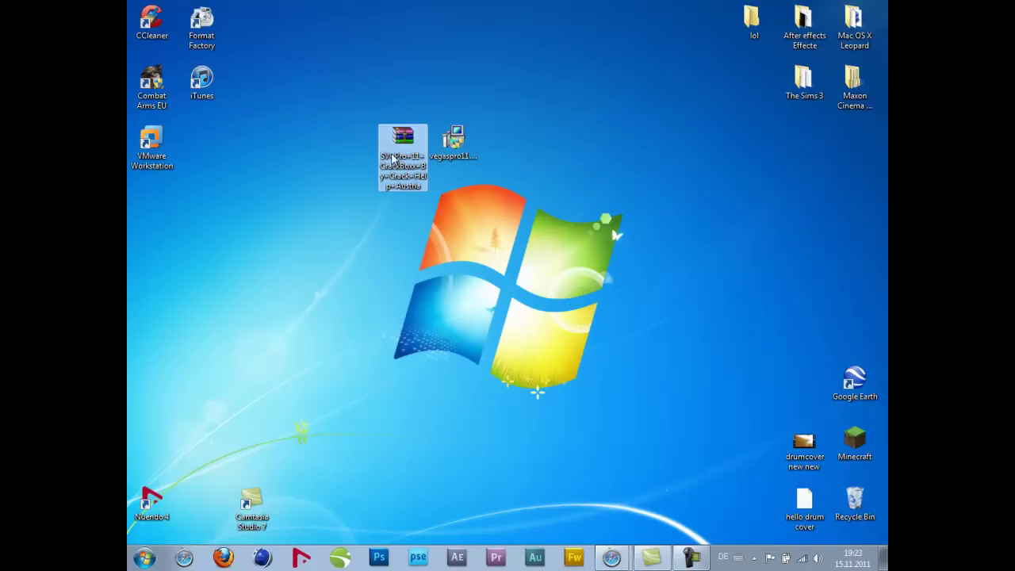
{"action": "left_click", "coordinate": [474, 184]}
{"action": "left_click_drag", "start_coordinate": [228, 62], "coordinate": [272, 381]}
{"action": "left_click", "coordinate": [400, 149]}
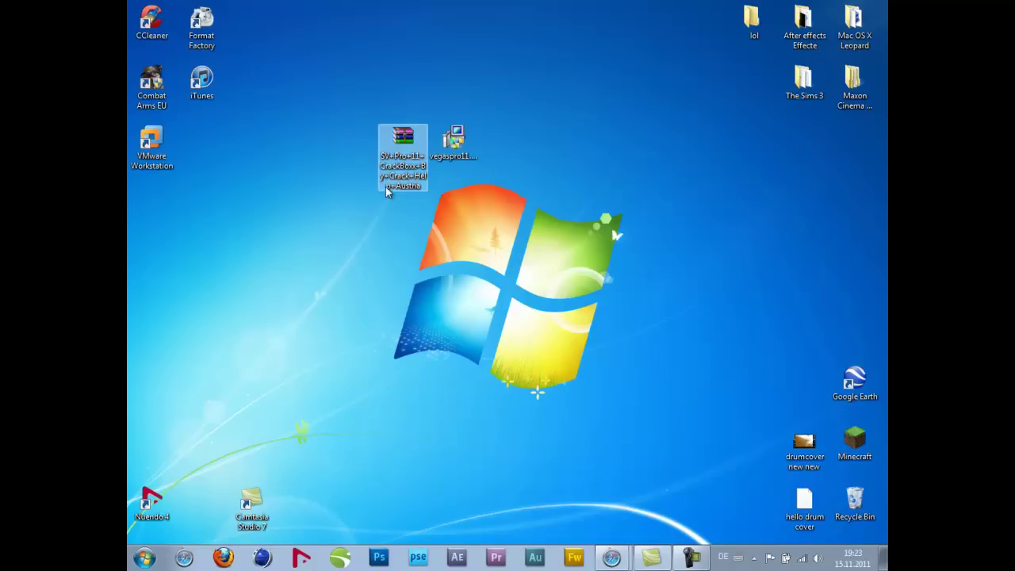
{"action": "left_click", "coordinate": [436, 193]}
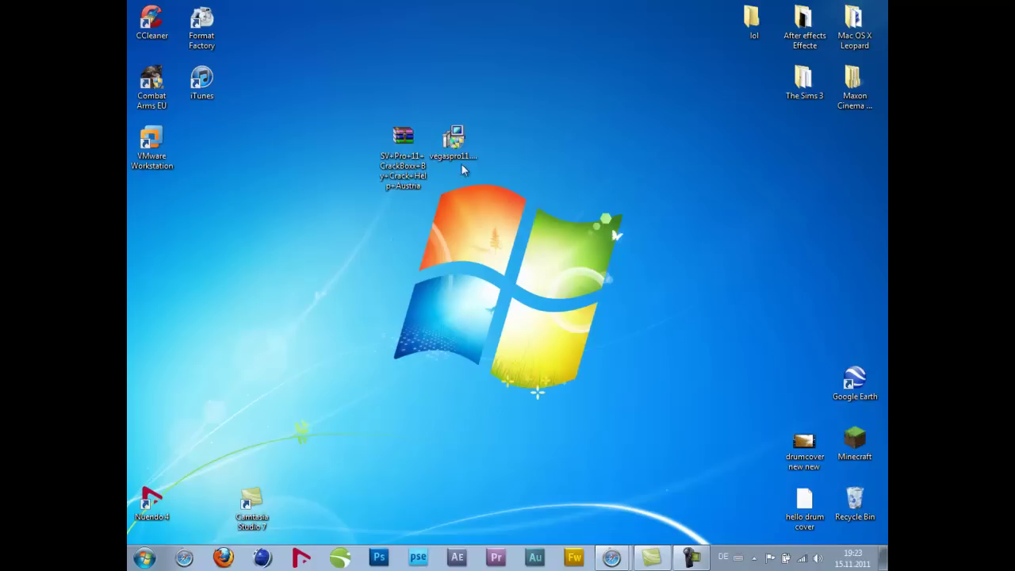
{"action": "left_click", "coordinate": [470, 146]}
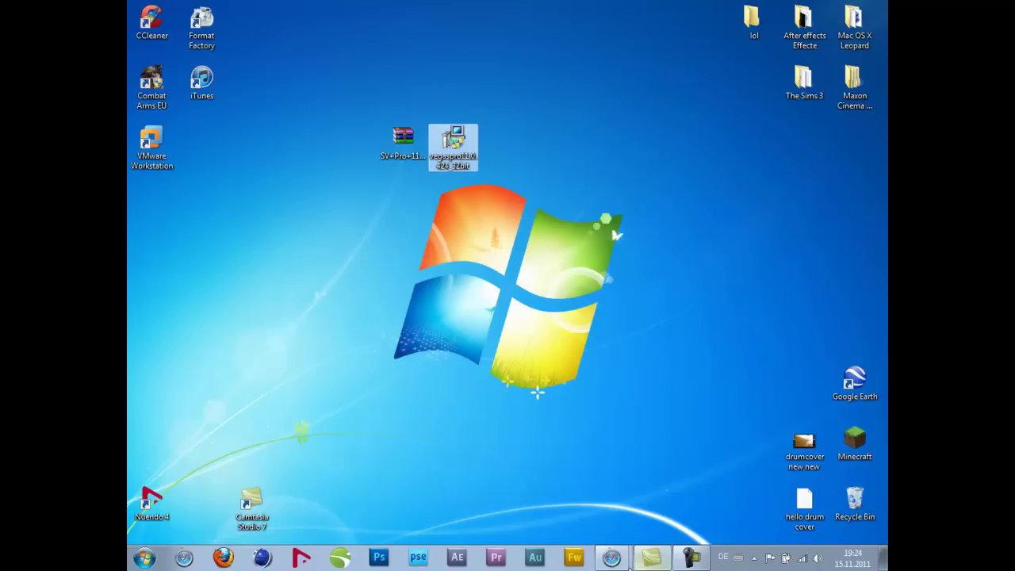
- Switch to Safari and check the Vegas Pro version selected on the Sony Creative Software download page
{"action": "left_click", "coordinate": [626, 561]}
{"action": "left_click", "coordinate": [612, 558]}
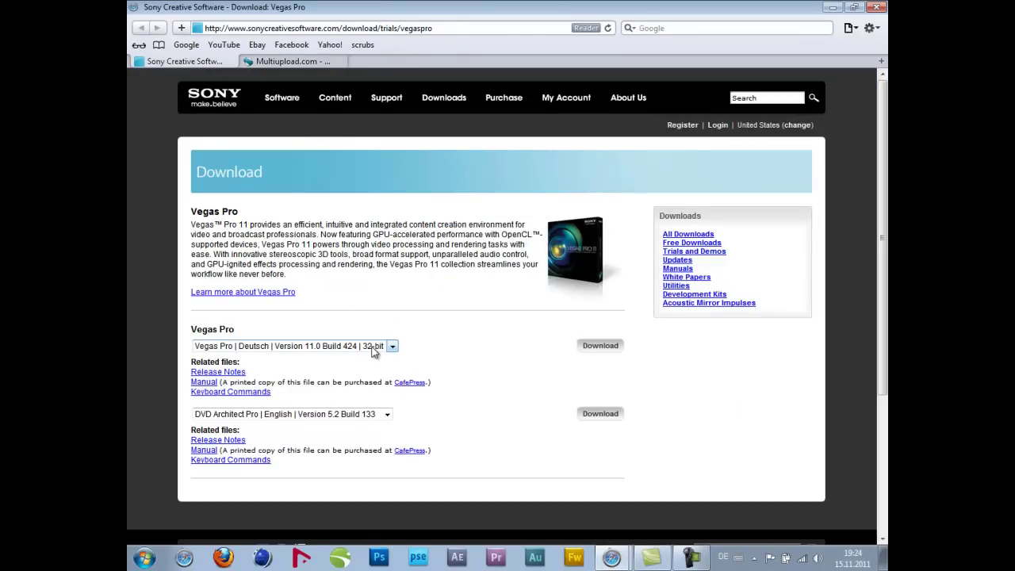
{"action": "left_click", "coordinate": [374, 352]}
{"action": "key", "text": "Escape"}
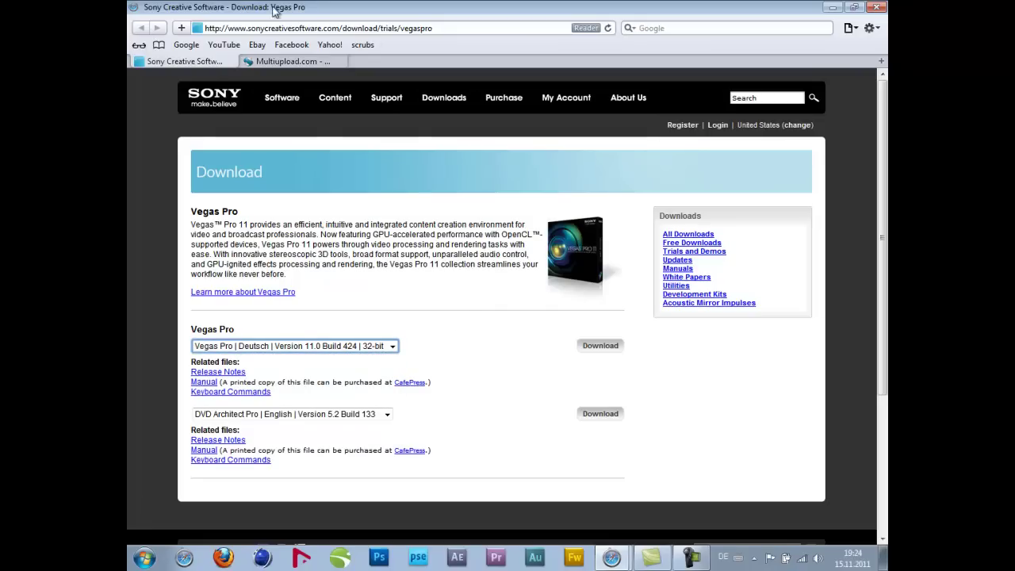
- View the SV Pro 11 archive's download page on Multiupload and minimize the browser
{"action": "left_click", "coordinate": [282, 61]}
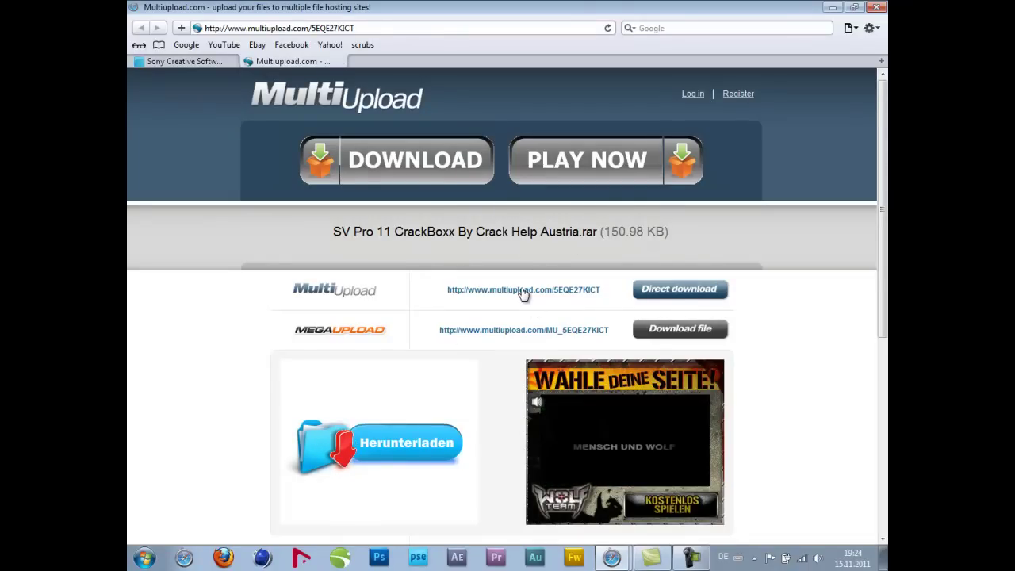
{"action": "left_click_drag", "start_coordinate": [571, 232], "coordinate": [549, 232]}
{"action": "left_click", "coordinate": [553, 232]}
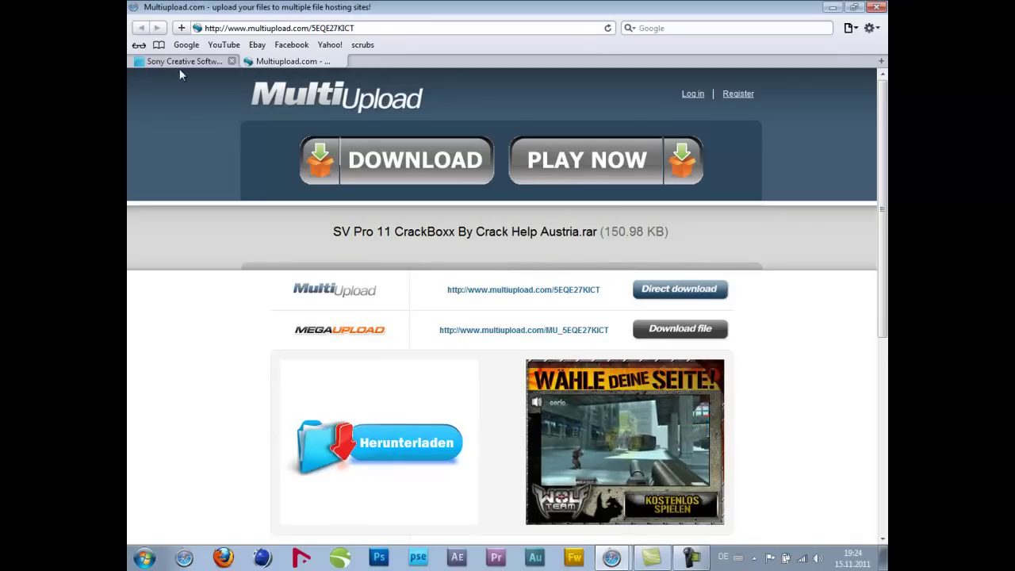
{"action": "left_click", "coordinate": [835, 7]}
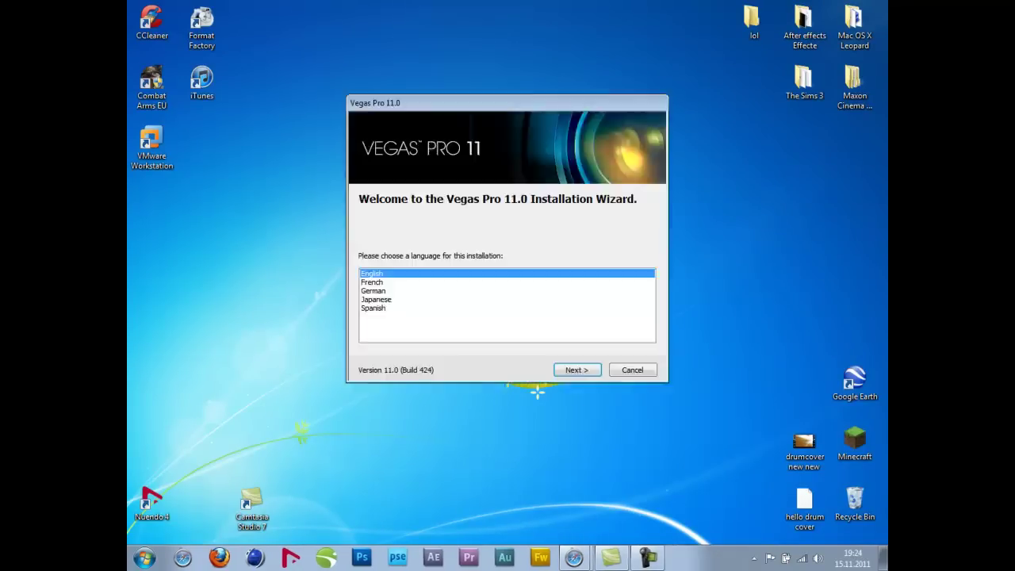
- Choose German as the Vegas Pro 11.0 installation language and accept the end-user license agreement
{"action": "left_click", "coordinate": [394, 291]}
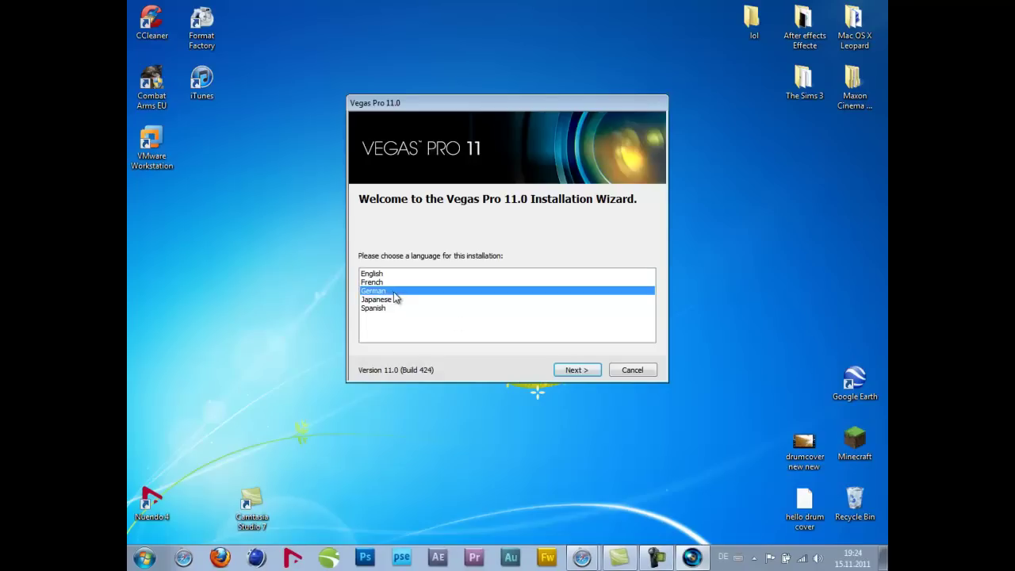
{"action": "left_click", "coordinate": [573, 371]}
{"action": "left_click", "coordinate": [406, 323]}
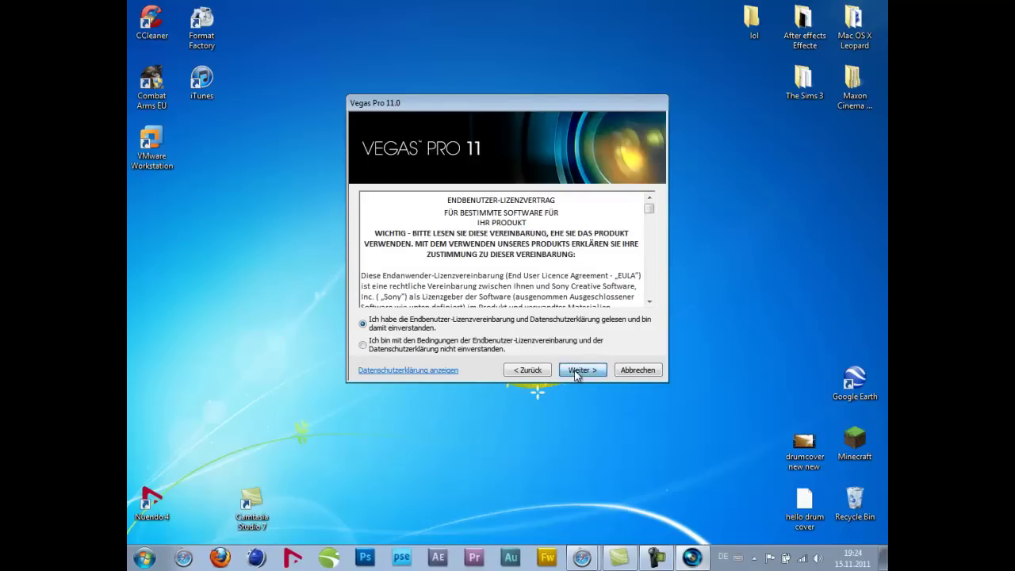
{"action": "left_click", "coordinate": [578, 372]}
- Install Vegas Pro 11.0 in the default folder with a desktop shortcut and finish the wizard
{"action": "left_click", "coordinate": [449, 347]}
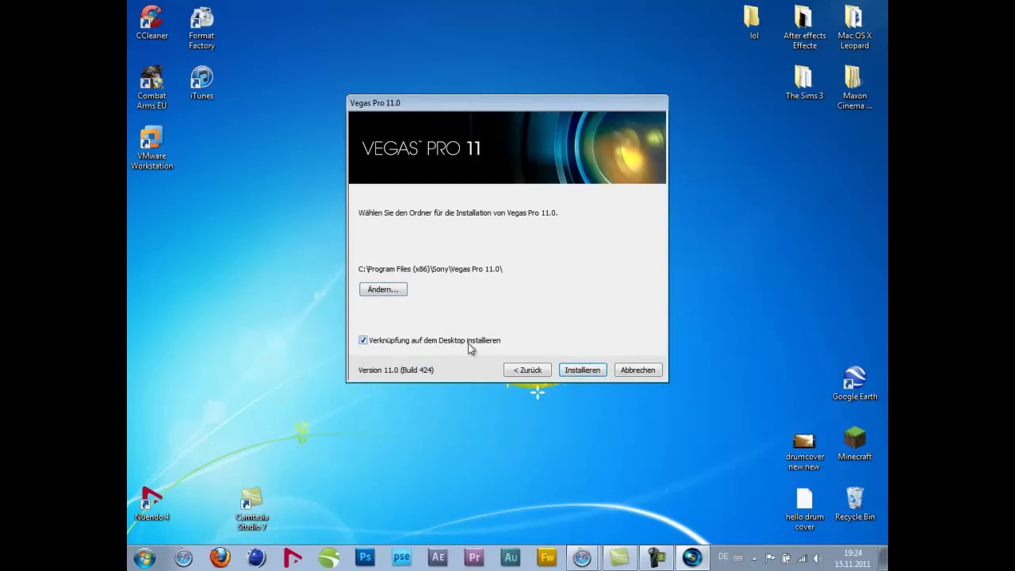
{"action": "left_click", "coordinate": [588, 372]}
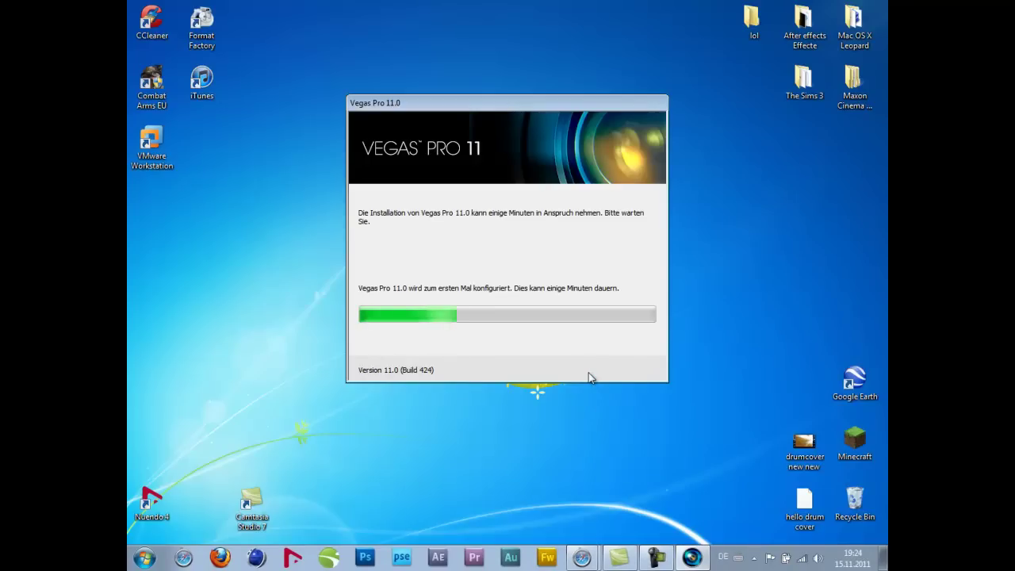
{"action": "left_click_drag", "start_coordinate": [525, 106], "coordinate": [511, 138]}
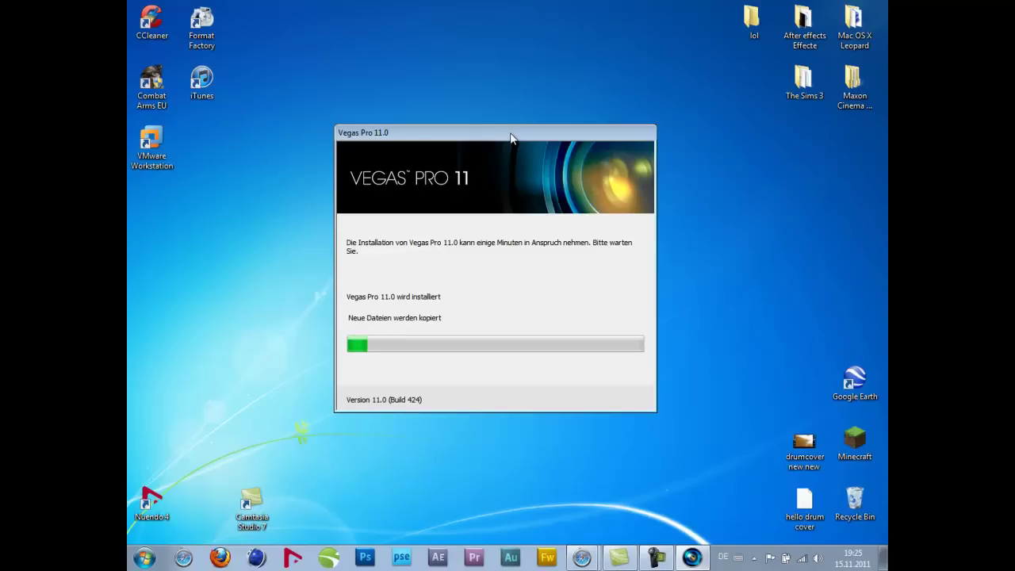
{"action": "left_click_drag", "start_coordinate": [511, 138], "coordinate": [531, 133]}
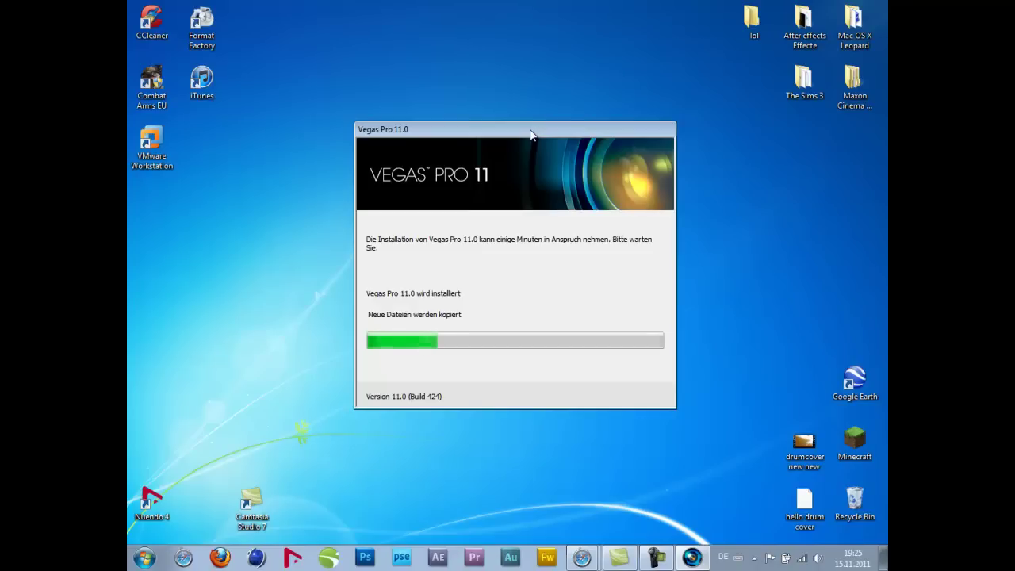
{"action": "left_click_drag", "start_coordinate": [647, 135], "coordinate": [640, 127]}
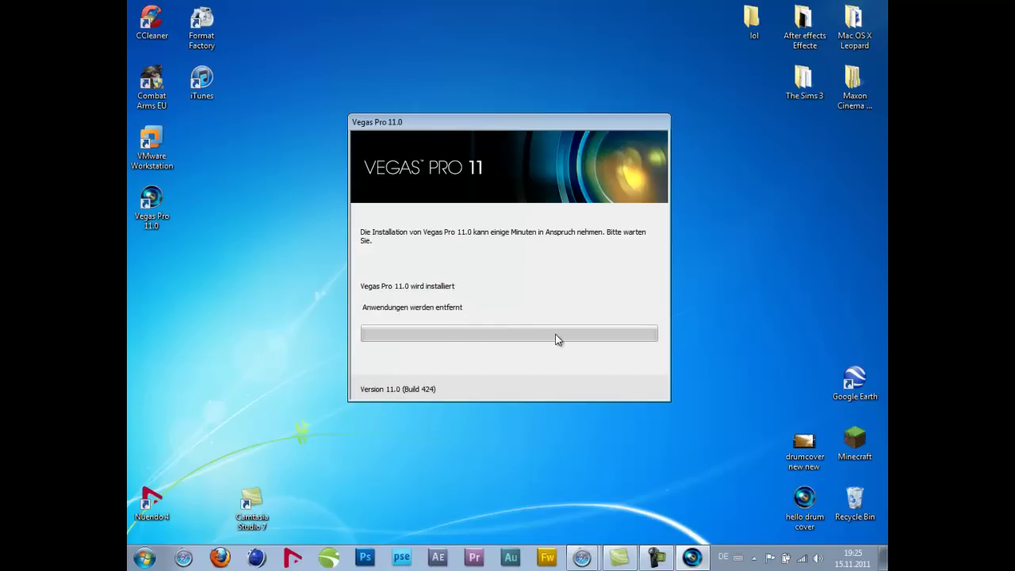
{"action": "left_click", "coordinate": [639, 389]}
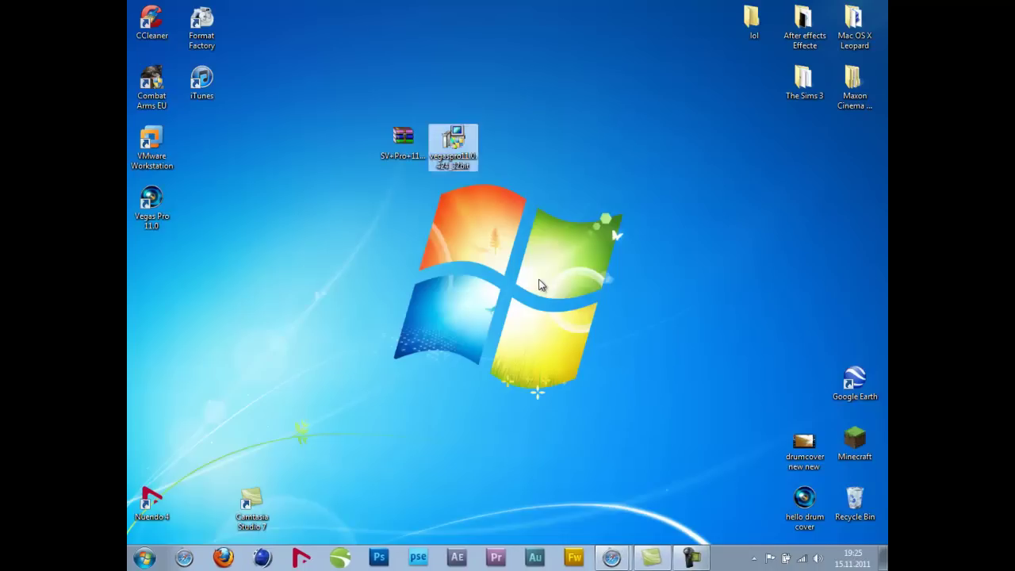
- Extract the SV+Pro+11 archive into a desktop folder of the same name
{"action": "left_click", "coordinate": [400, 141]}
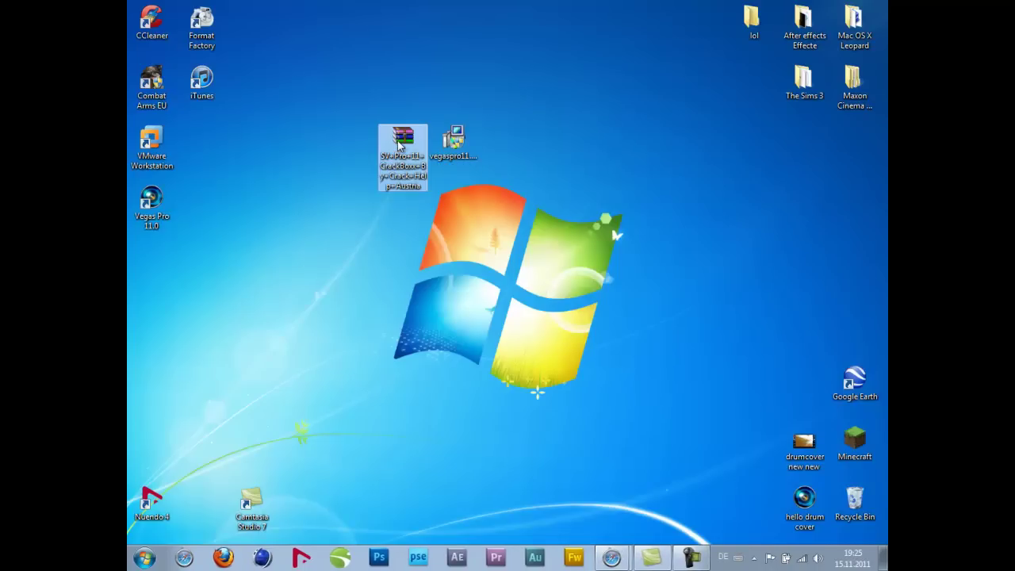
{"action": "right_click", "coordinate": [399, 143]}
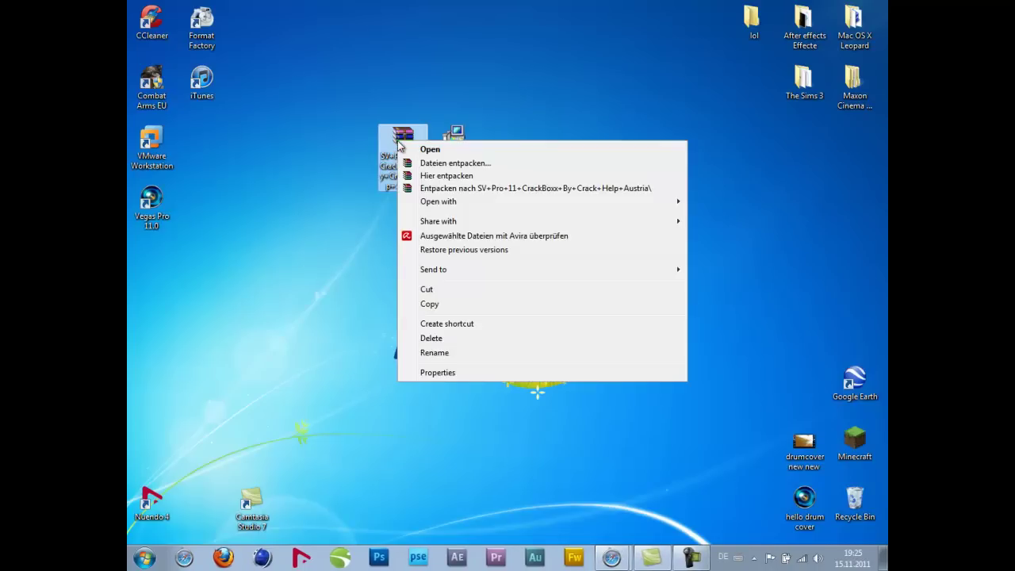
{"action": "left_click", "coordinate": [445, 189]}
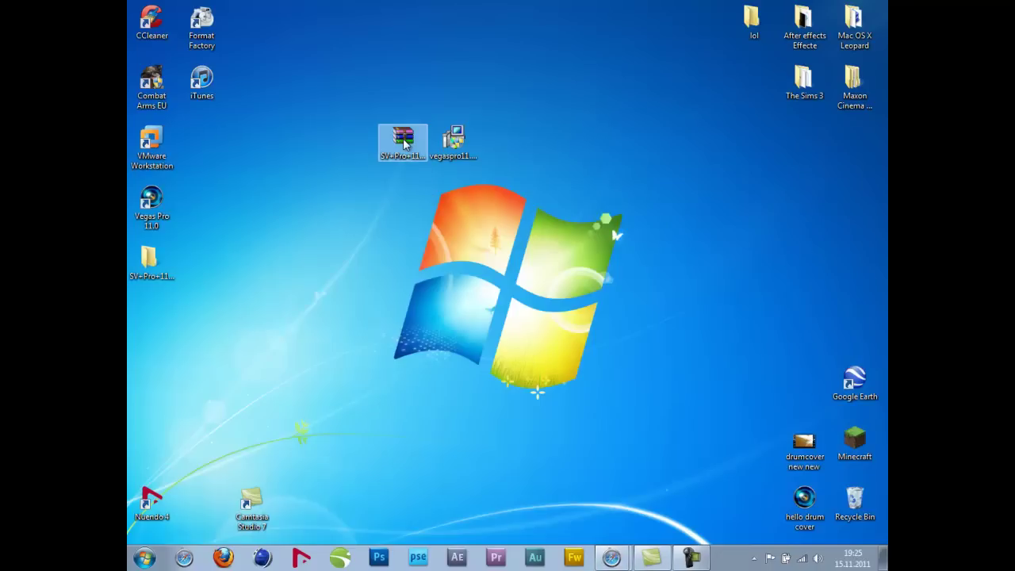
- Move the Sony Vegas 11 Crack-Kit folder out of the extracted folder to a free spot on the desktop
{"action": "double_click", "coordinate": [151, 259]}
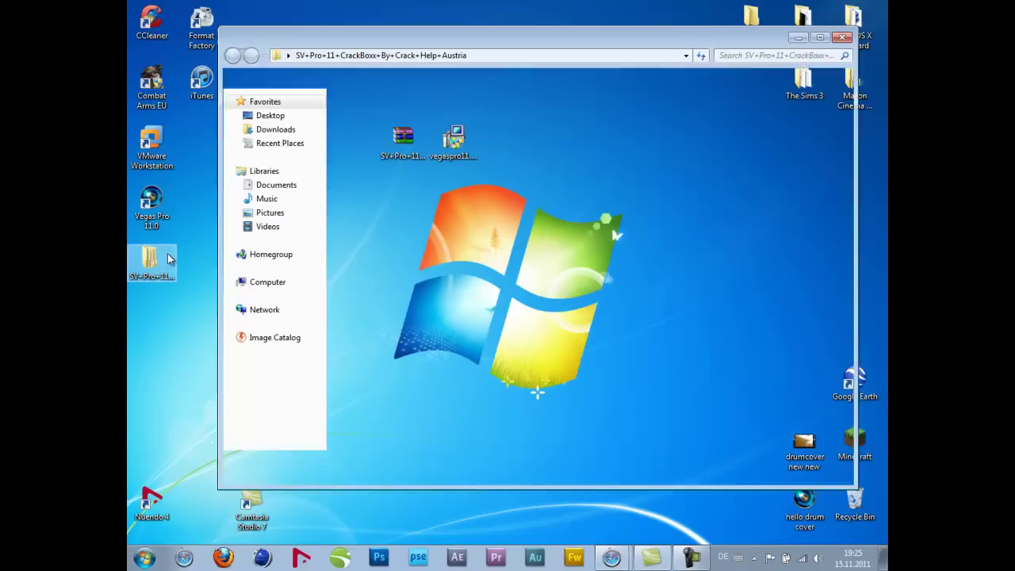
{"action": "left_click_drag", "start_coordinate": [433, 124], "coordinate": [200, 367]}
{"action": "left_click", "coordinate": [843, 37]}
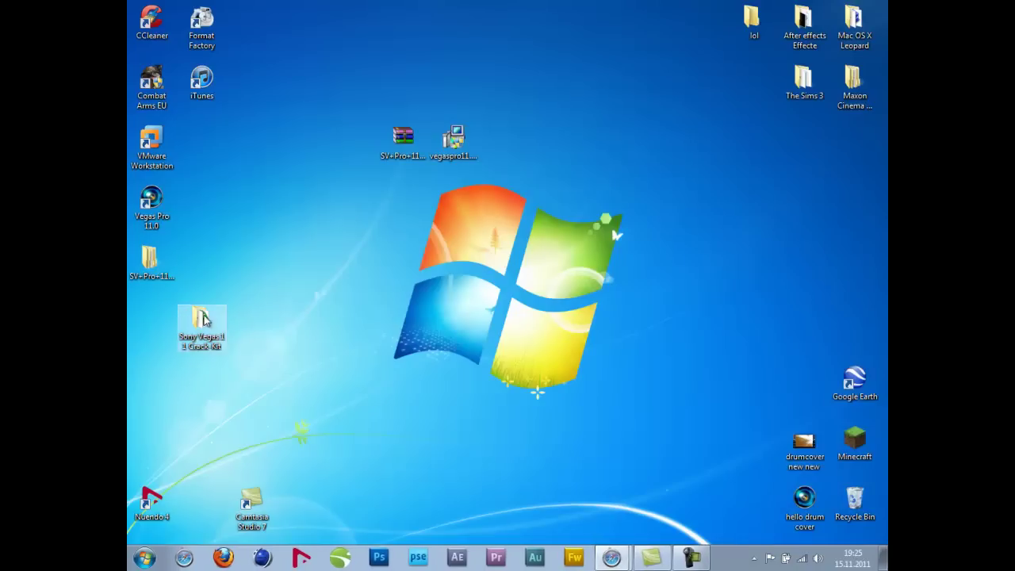
{"action": "left_click_drag", "start_coordinate": [199, 322], "coordinate": [359, 253]}
- Run SonyVegasPro Patch from the Crack-Kit folder as administrator and minimize the folder window
{"action": "double_click", "coordinate": [358, 253]}
{"action": "left_click", "coordinate": [412, 132]}
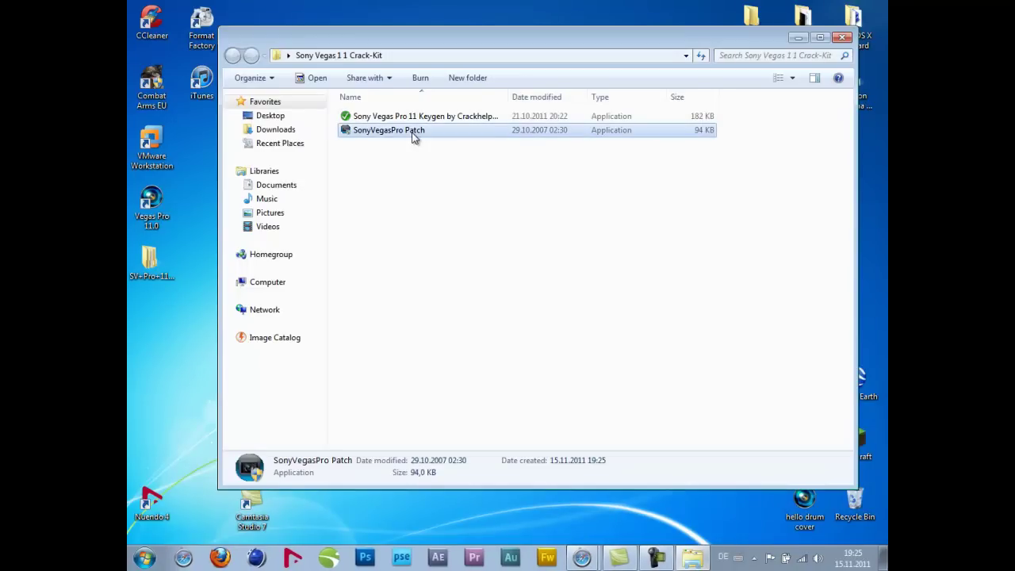
{"action": "left_click", "coordinate": [431, 117]}
{"action": "left_click", "coordinate": [390, 134]}
{"action": "right_click", "coordinate": [391, 133]}
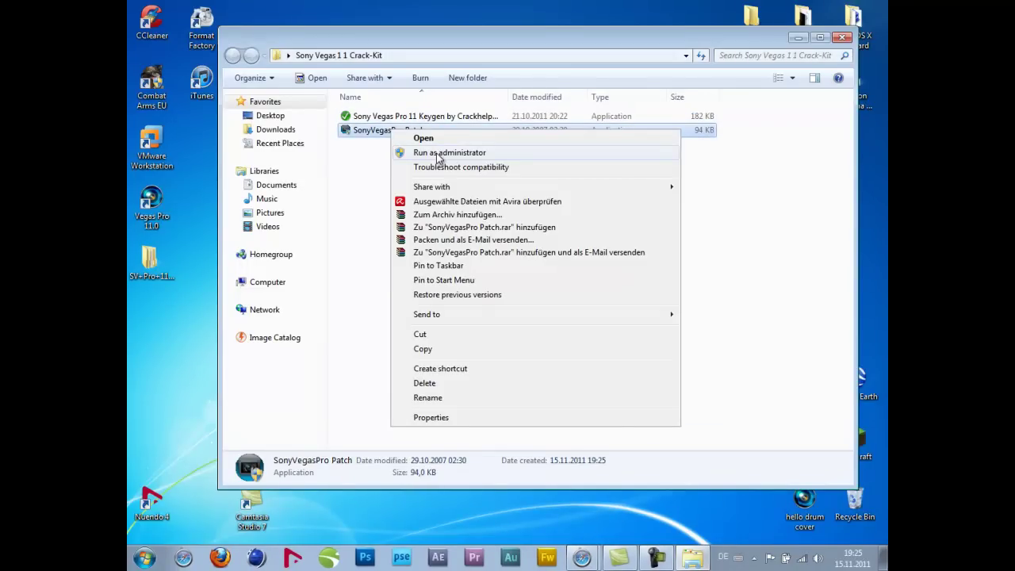
{"action": "left_click", "coordinate": [437, 153]}
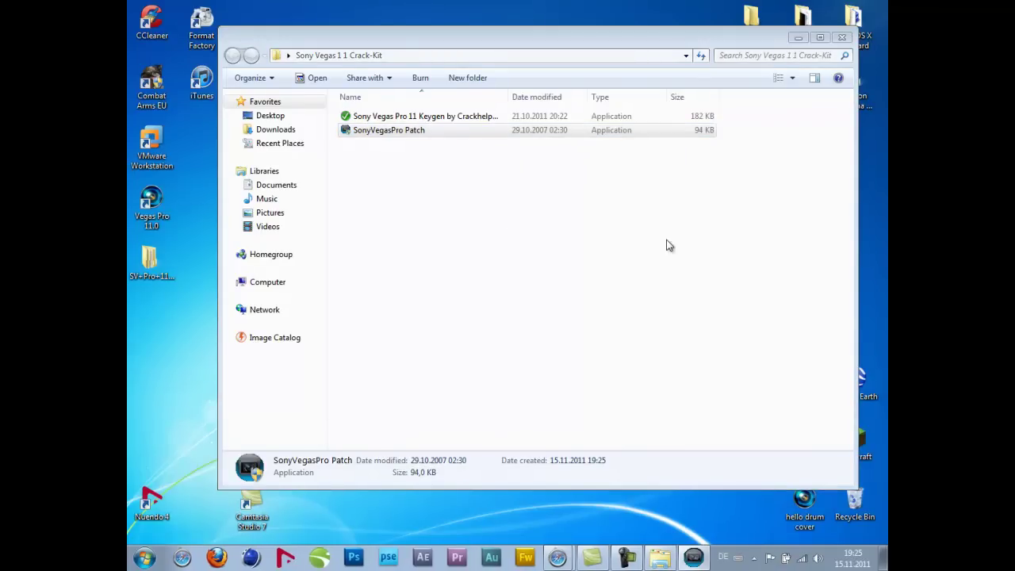
{"action": "left_click", "coordinate": [797, 40]}
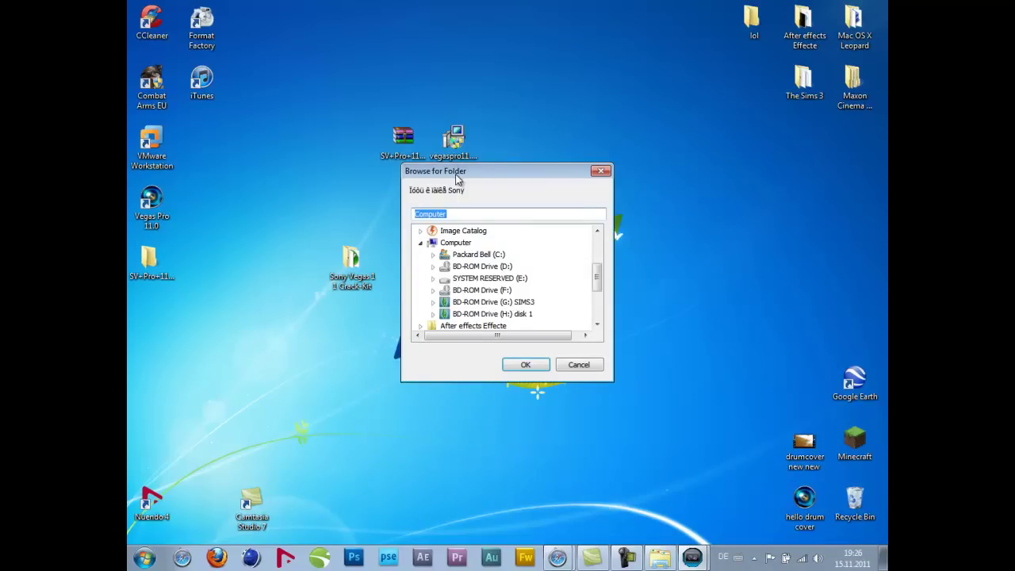
- Move the folder browsing dialog higher on the desktop and expand the Packard Bell (C:) drive
{"action": "left_click_drag", "start_coordinate": [455, 176], "coordinate": [437, 98]}
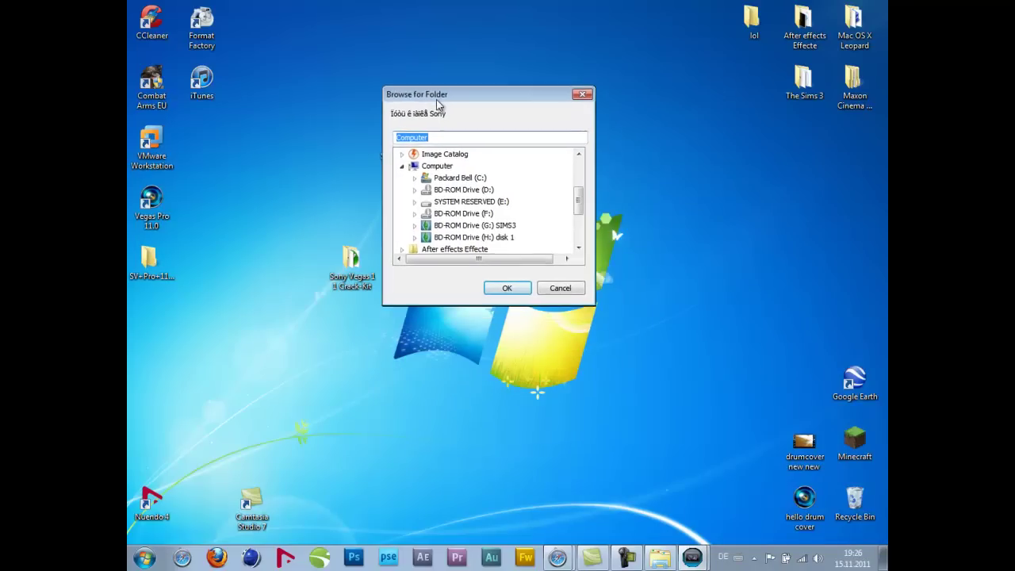
{"action": "left_click", "coordinate": [414, 176]}
{"action": "scroll", "coordinate": [452, 182], "scroll_direction": "down", "scroll_amount": 3}
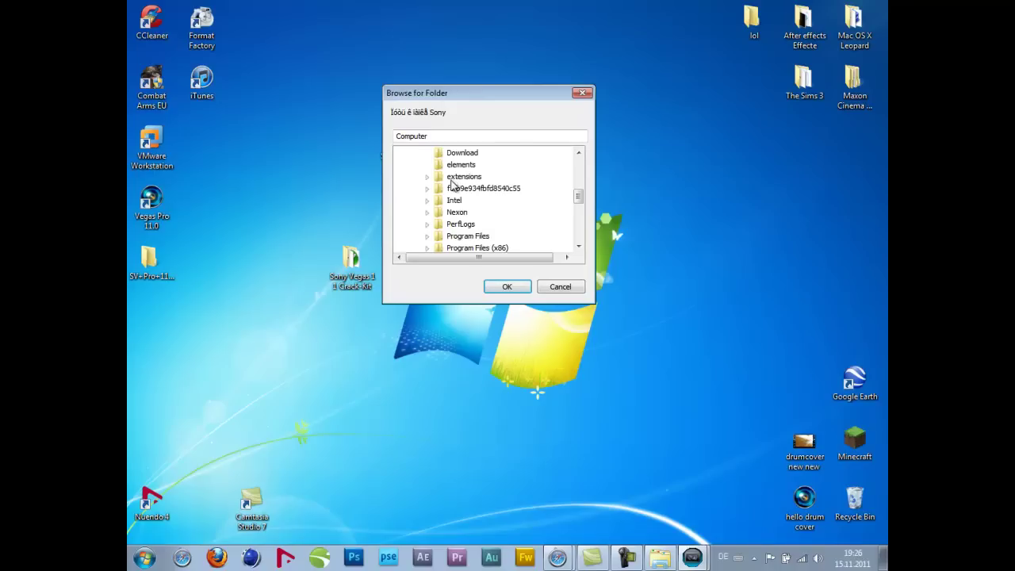
{"action": "left_click", "coordinate": [427, 202]}
{"action": "scroll", "coordinate": [436, 204], "scroll_direction": "down", "scroll_amount": 7}
{"action": "scroll", "coordinate": [437, 204], "scroll_direction": "down", "scroll_amount": 3}
{"action": "scroll", "coordinate": [436, 204], "scroll_direction": "up", "scroll_amount": 6}
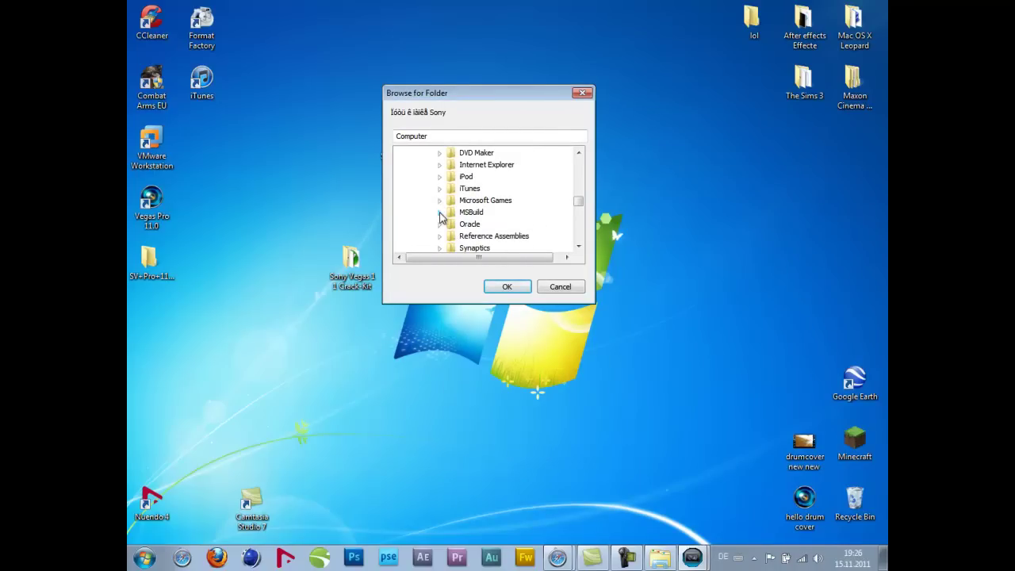
{"action": "scroll", "coordinate": [441, 219], "scroll_direction": "up", "scroll_amount": 3}
{"action": "left_click", "coordinate": [427, 152]}
- Choose the Sony folder inside Program Files (x86) as the patch's target folder
{"action": "left_click", "coordinate": [426, 165]}
{"action": "scroll", "coordinate": [484, 194], "scroll_direction": "down", "scroll_amount": 4}
{"action": "scroll", "coordinate": [491, 198], "scroll_direction": "down", "scroll_amount": 9}
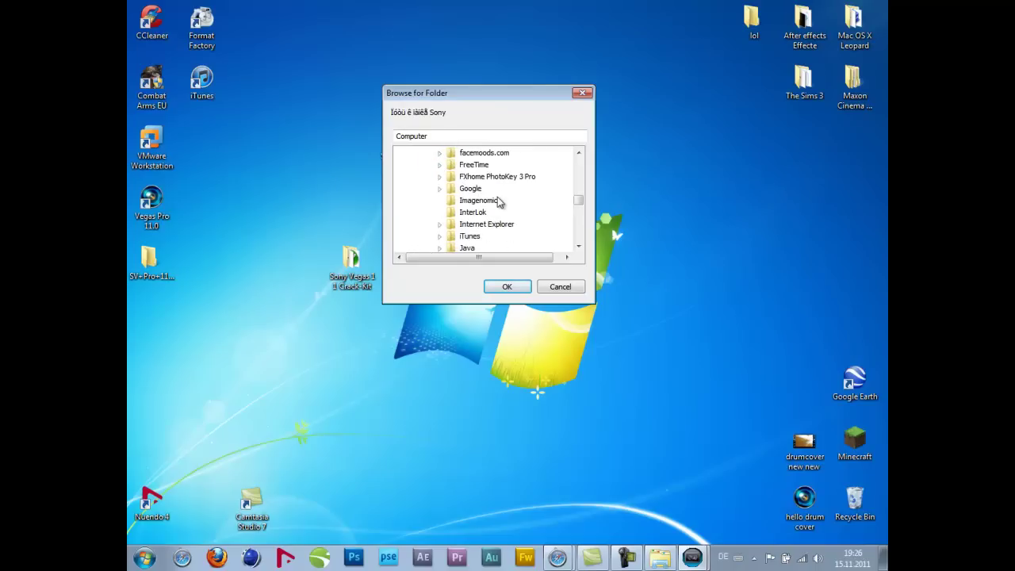
{"action": "scroll", "coordinate": [491, 213], "scroll_direction": "down", "scroll_amount": 1}
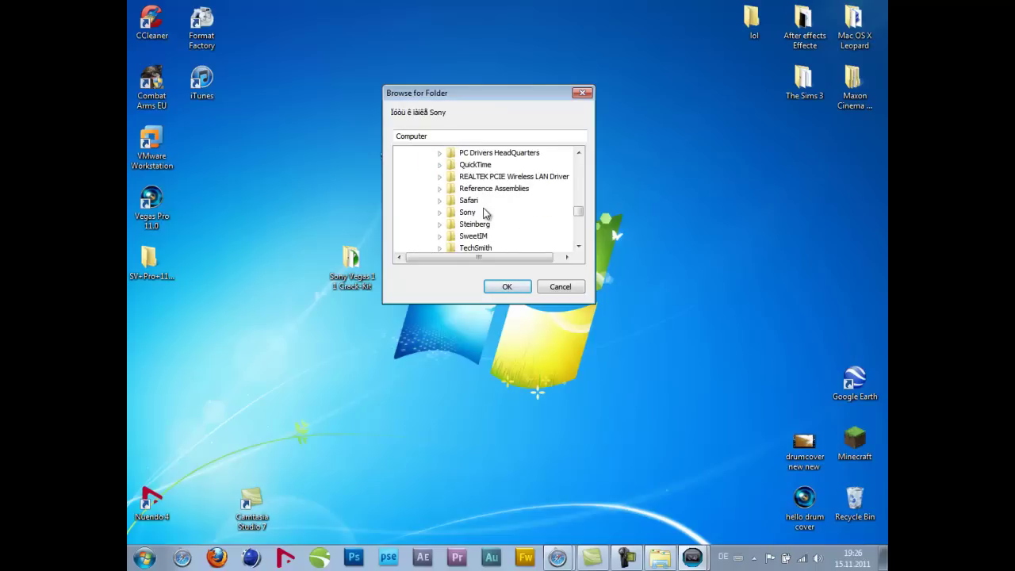
{"action": "left_click", "coordinate": [440, 213]}
{"action": "left_click", "coordinate": [463, 214]}
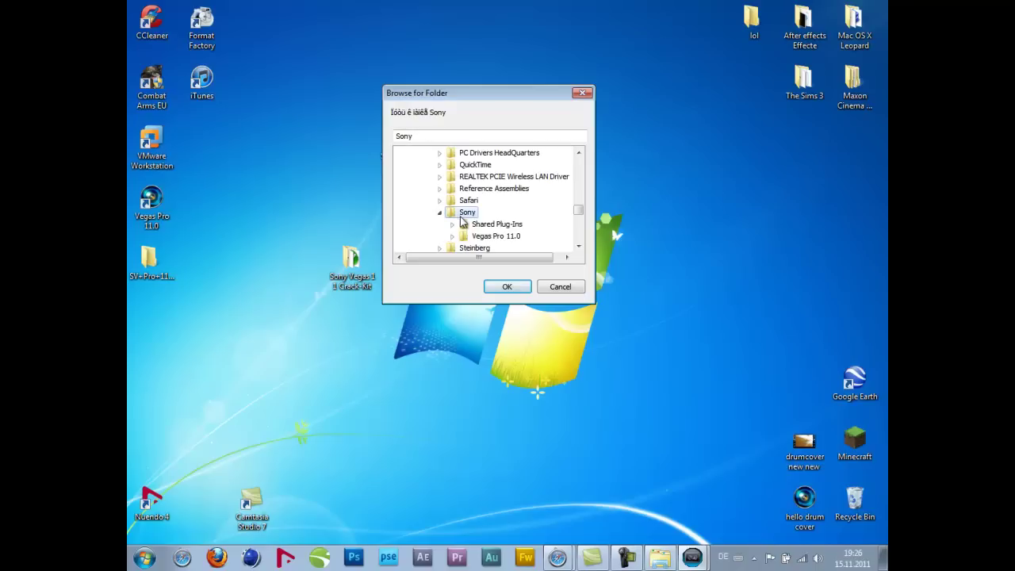
{"action": "left_click", "coordinate": [509, 288]}
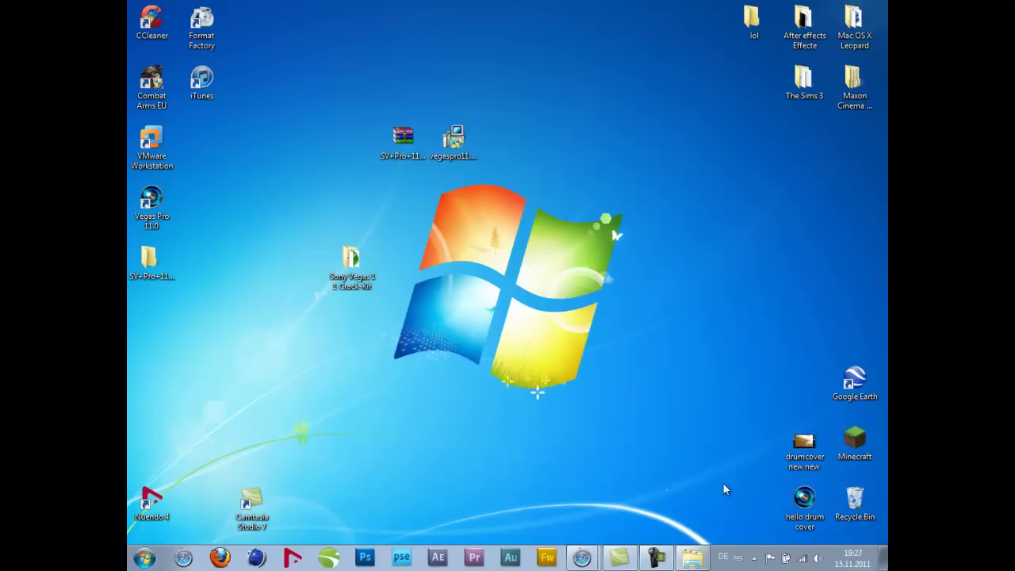
- Launch Vegas Pro 11.0 and continue to the serial number page of its registration wizard
{"action": "double_click", "coordinate": [168, 225]}
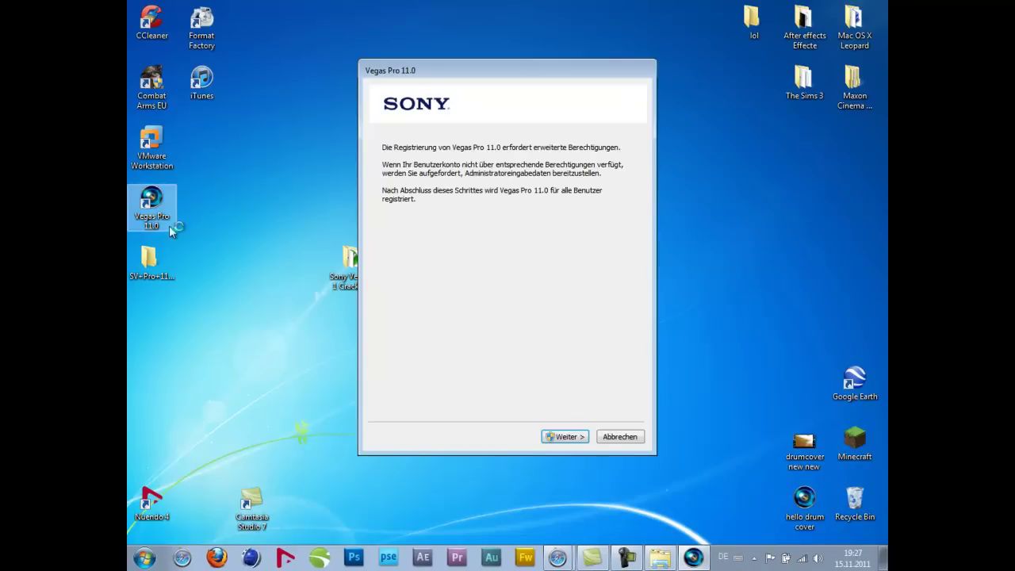
{"action": "left_click", "coordinate": [572, 439]}
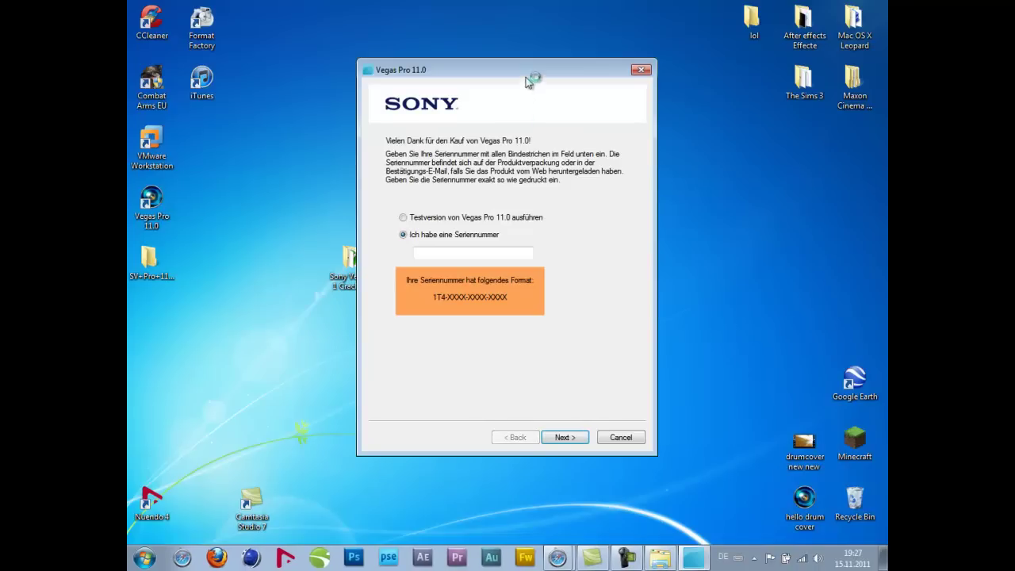
- Move the registration wizard aside, run the keygen from the Sony Vegas 11 Crack-Kit folder, and minimize the folder window
{"action": "left_click_drag", "start_coordinate": [527, 70], "coordinate": [287, 45]}
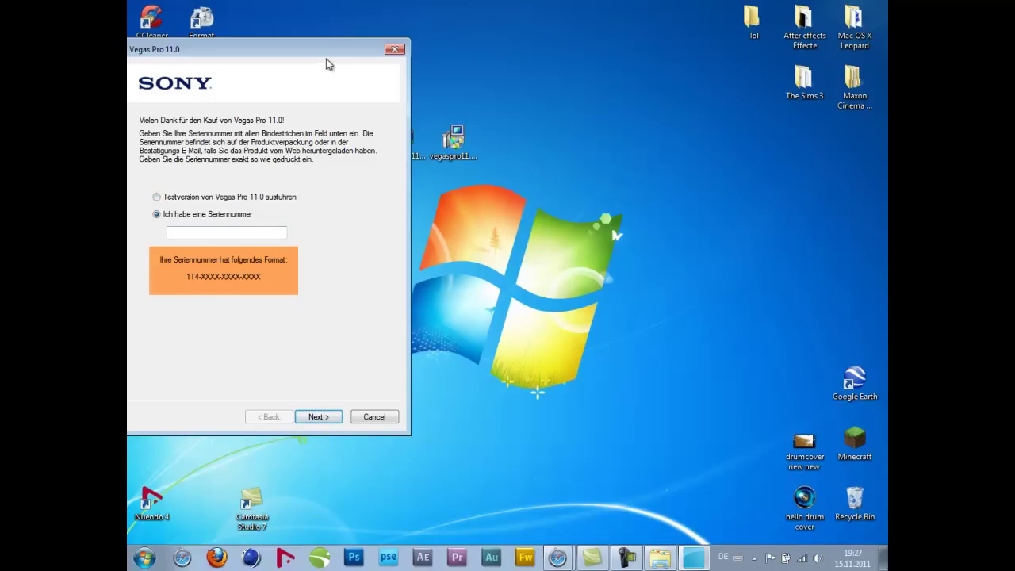
{"action": "left_click_drag", "start_coordinate": [330, 65], "coordinate": [753, 70]}
{"action": "left_click", "coordinate": [361, 271]}
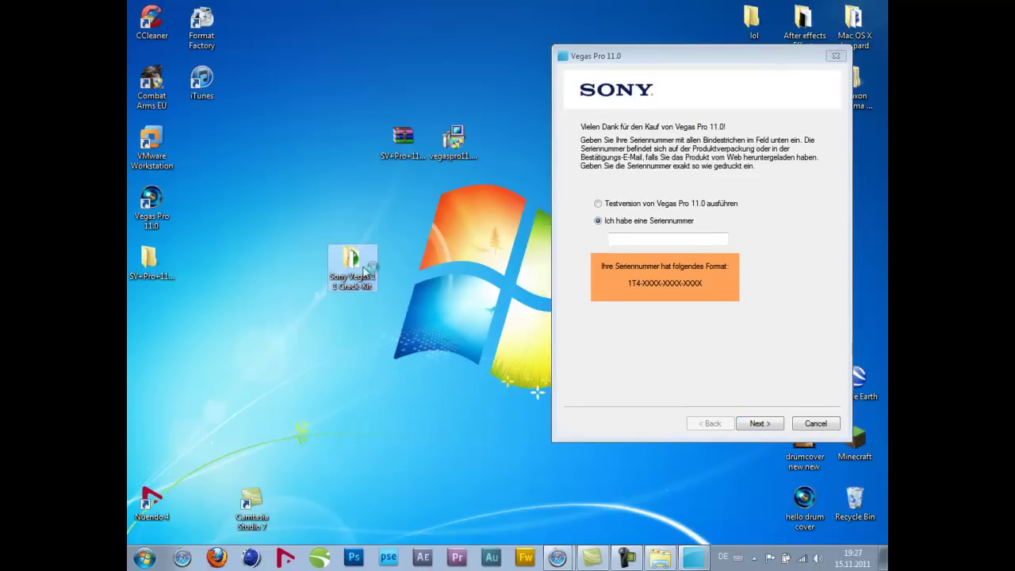
{"action": "double_click", "coordinate": [364, 271]}
{"action": "left_click", "coordinate": [419, 116]}
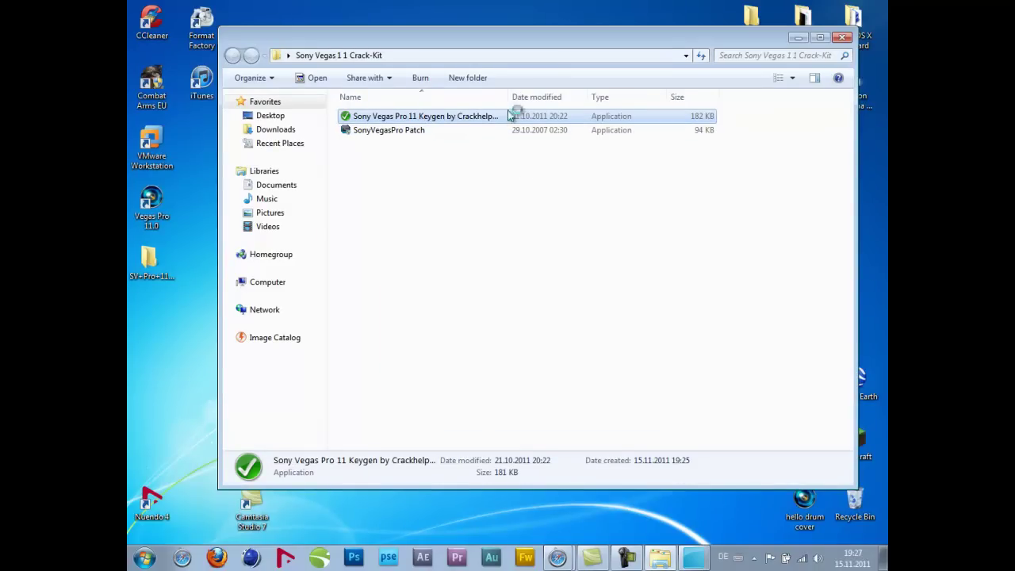
{"action": "left_click", "coordinate": [800, 38]}
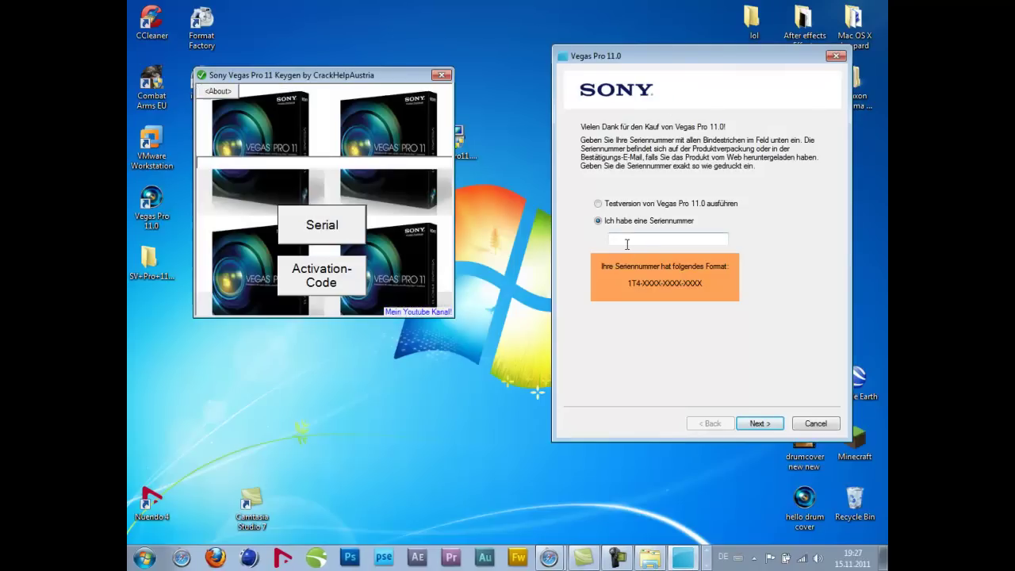
- Generate a serial in the keygen, paste it into the wizard's serial number field, and continue
{"action": "left_click", "coordinate": [334, 228]}
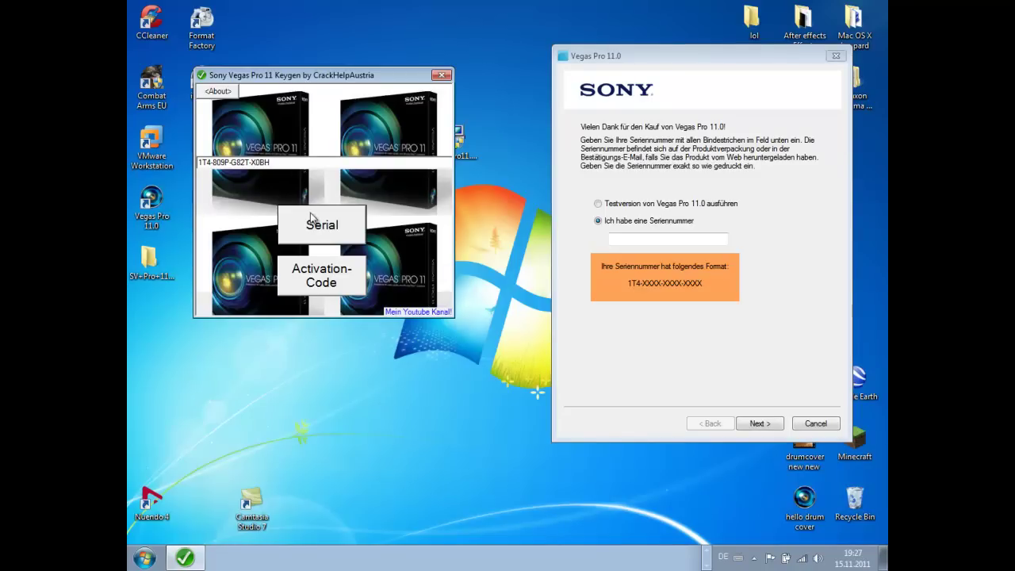
{"action": "left_click_drag", "start_coordinate": [286, 164], "coordinate": [211, 167]}
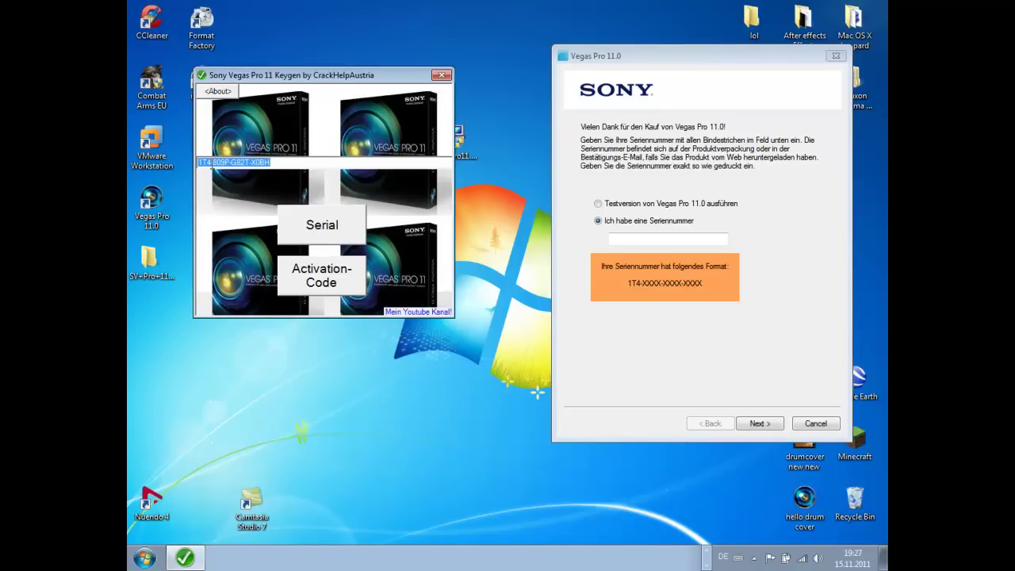
{"action": "right_click", "coordinate": [226, 163]}
{"action": "left_click", "coordinate": [265, 204]}
{"action": "left_click", "coordinate": [627, 240]}
{"action": "right_click", "coordinate": [627, 241]}
{"action": "left_click", "coordinate": [686, 293]}
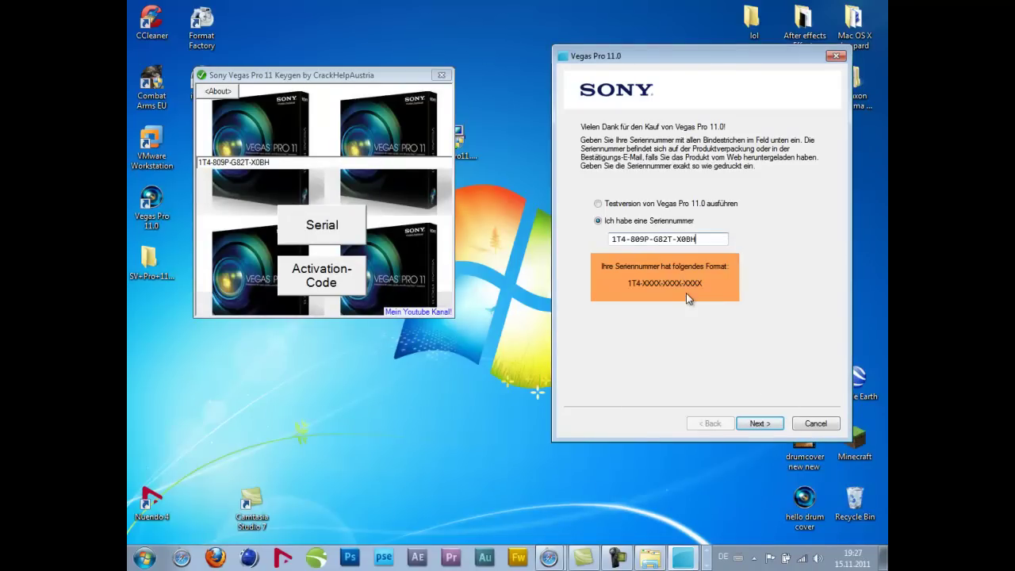
{"action": "left_click", "coordinate": [755, 423]}
- Choose registration from another computer and continue to the registration details form, placing the wizard beside the keygen
{"action": "left_click_drag", "start_coordinate": [472, 71], "coordinate": [613, 52]}
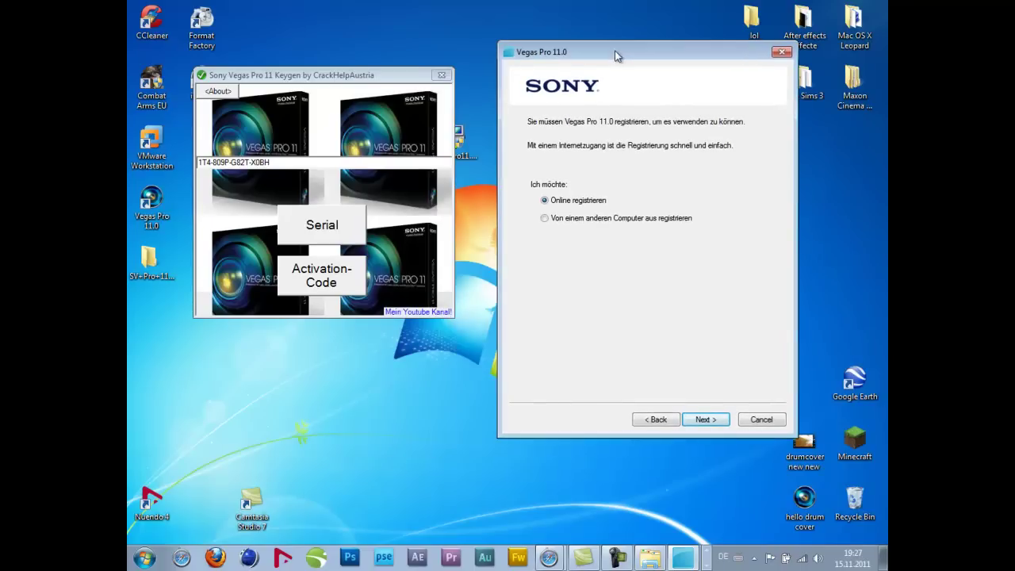
{"action": "left_click", "coordinate": [562, 219]}
{"action": "left_click", "coordinate": [714, 420]}
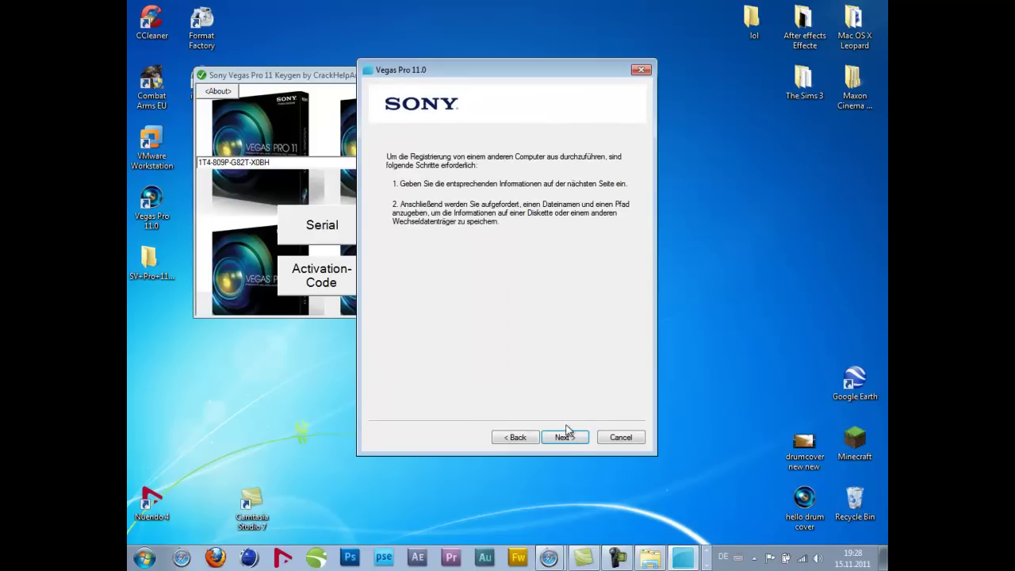
{"action": "left_click", "coordinate": [568, 438]}
{"action": "left_click_drag", "start_coordinate": [518, 77], "coordinate": [662, 43]}
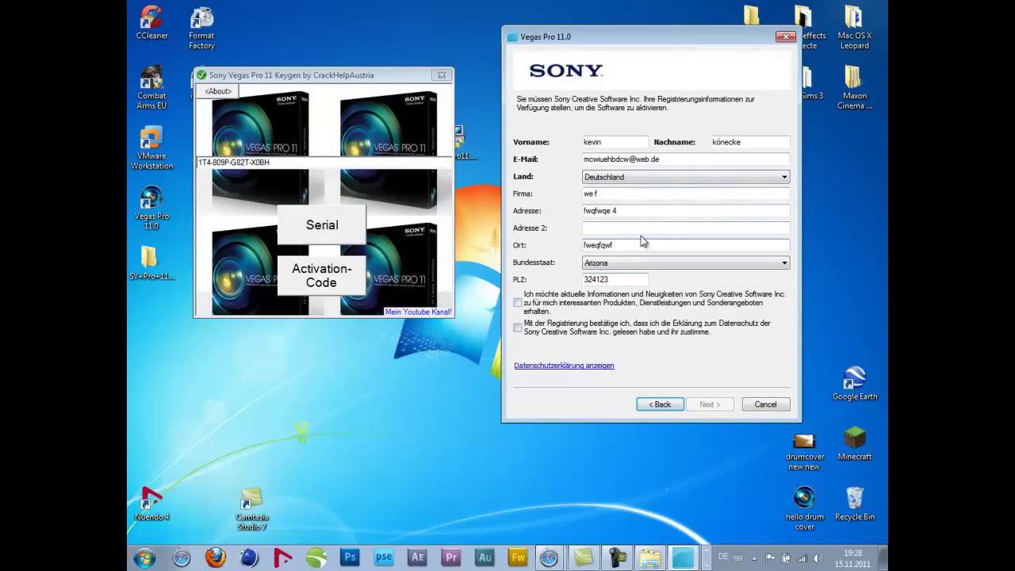
- Agree to the privacy statement, save the registration file as Vegas Pro registrieren in My Documents, and continue to the authentication code page
{"action": "left_click", "coordinate": [517, 328]}
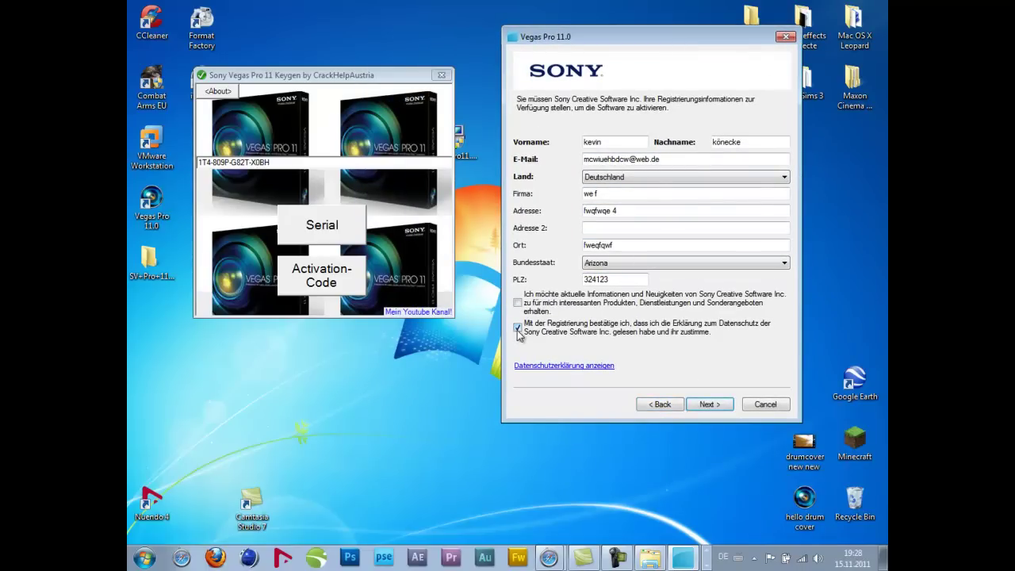
{"action": "left_click", "coordinate": [518, 328]}
{"action": "left_click", "coordinate": [721, 407]}
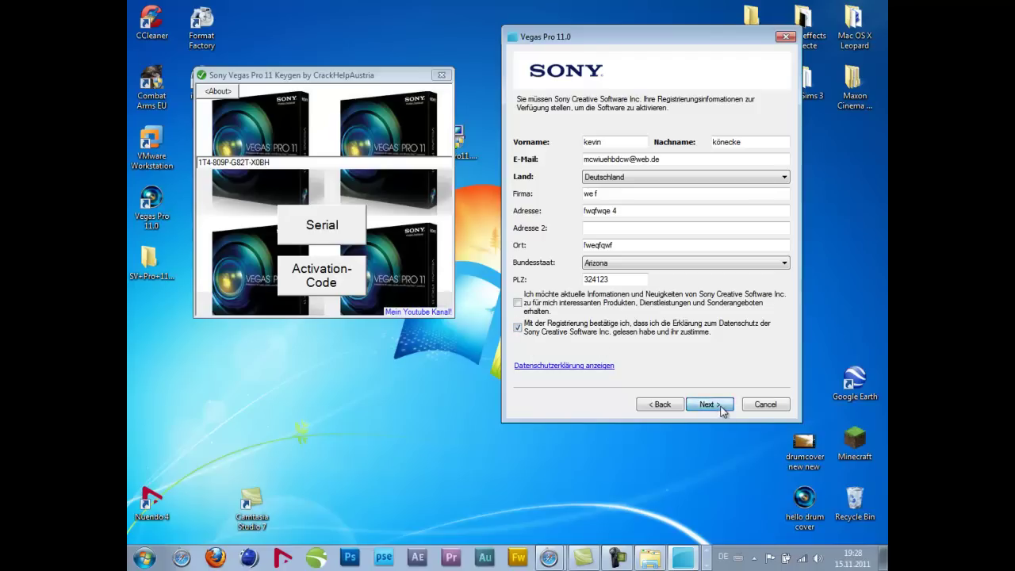
{"action": "left_click", "coordinate": [848, 290]}
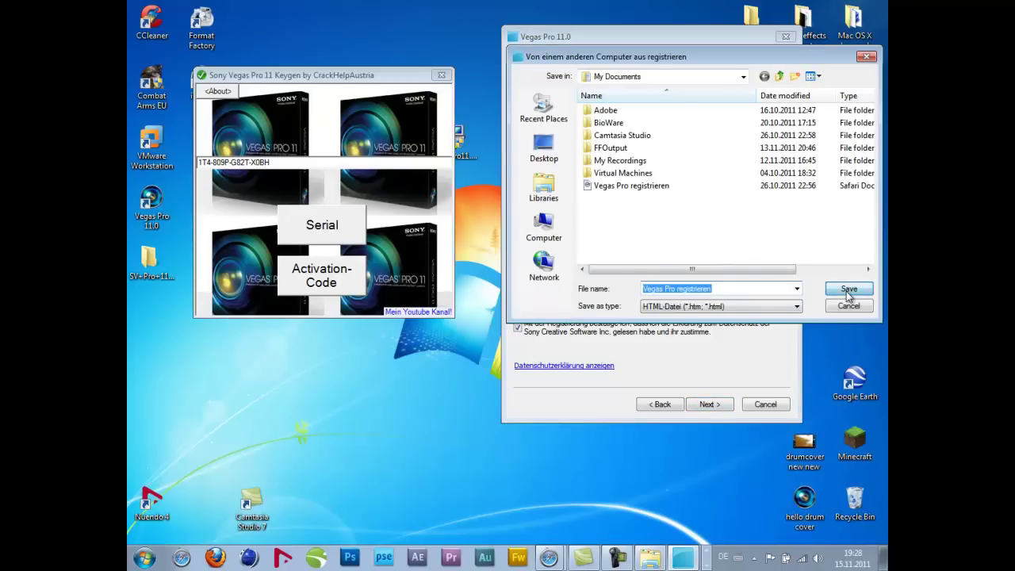
{"action": "left_click", "coordinate": [561, 278]}
{"action": "left_click", "coordinate": [571, 439]}
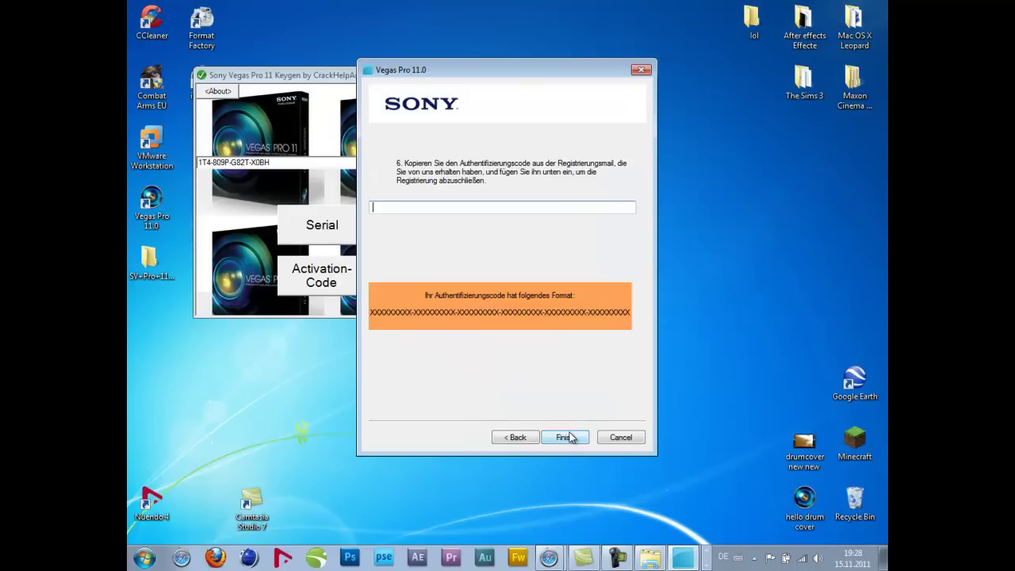
- Generate an activation code in the keygen, paste it into the wizard's authentication code field, and finish the registration
{"action": "left_click_drag", "start_coordinate": [517, 76], "coordinate": [676, 55]}
{"action": "left_click", "coordinate": [564, 186]}
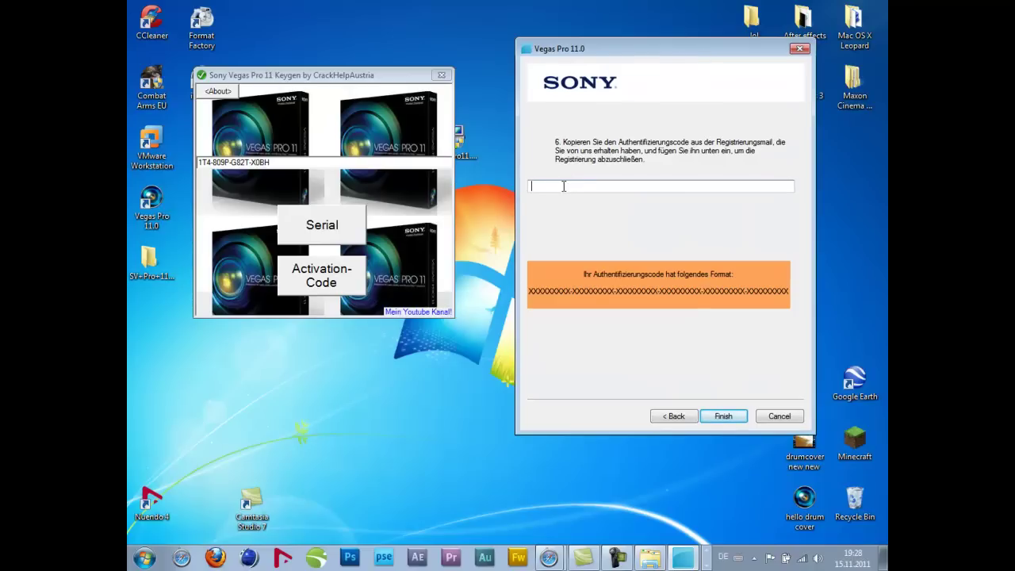
{"action": "left_click", "coordinate": [320, 270]}
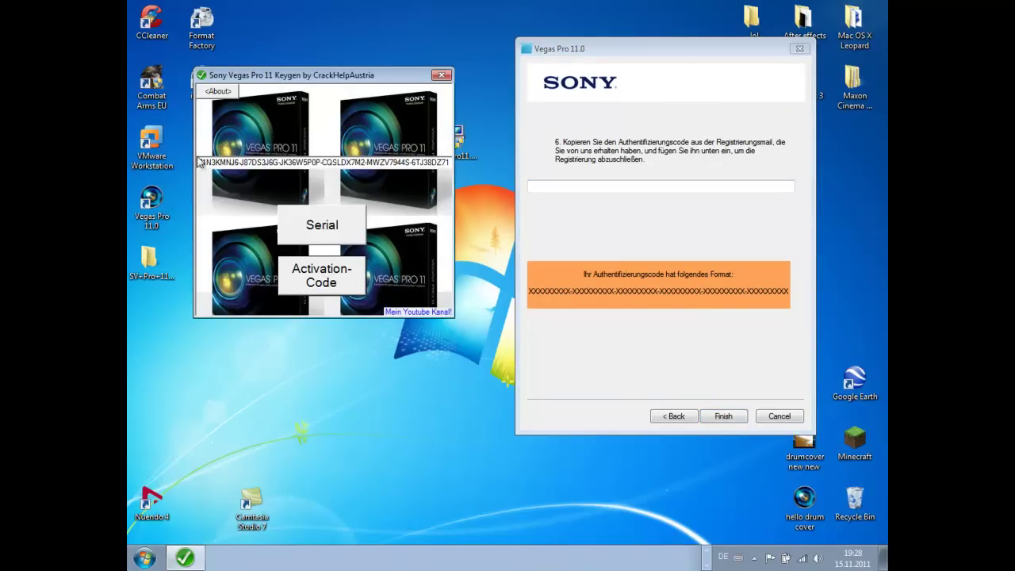
{"action": "left_click_drag", "start_coordinate": [200, 163], "coordinate": [479, 159]}
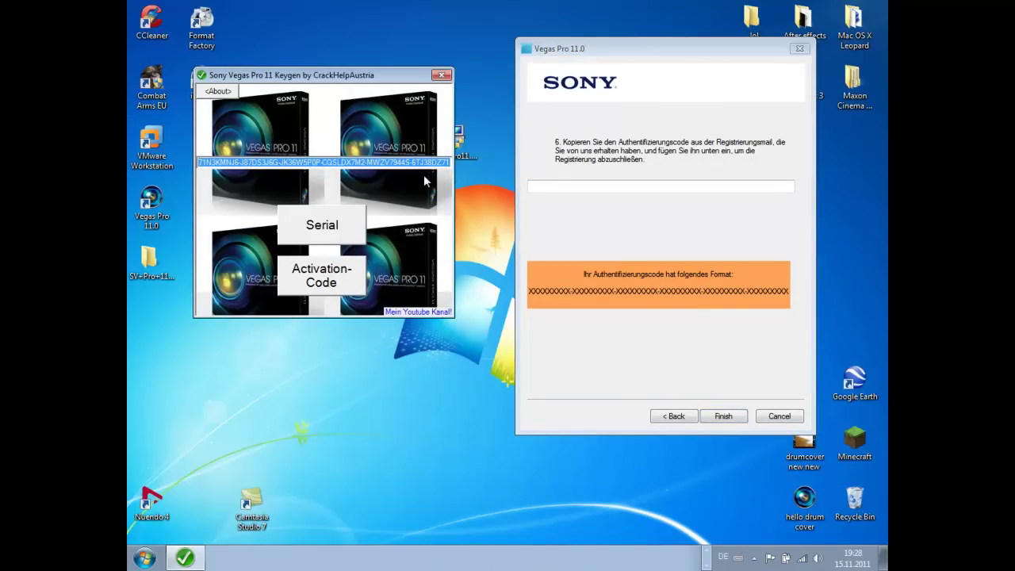
{"action": "right_click", "coordinate": [427, 166]}
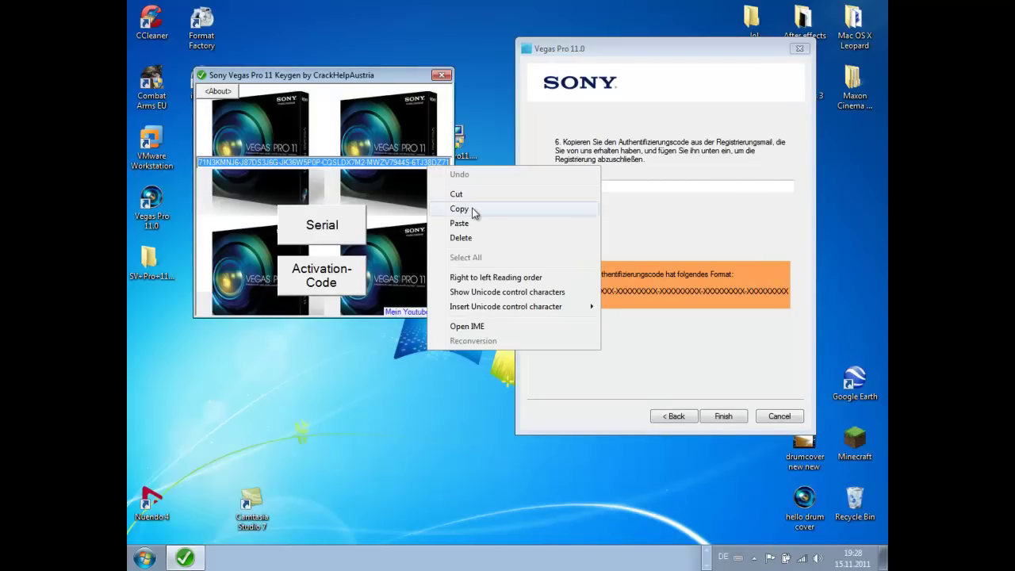
{"action": "left_click", "coordinate": [459, 210]}
{"action": "left_click", "coordinate": [600, 185]}
{"action": "right_click", "coordinate": [600, 183]}
{"action": "left_click", "coordinate": [655, 240]}
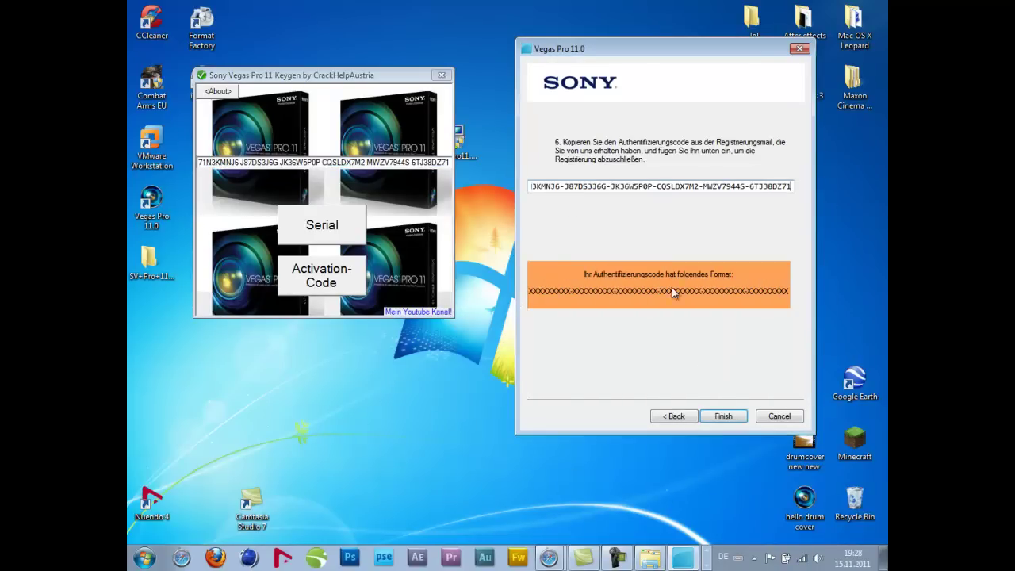
{"action": "left_click", "coordinate": [725, 417]}
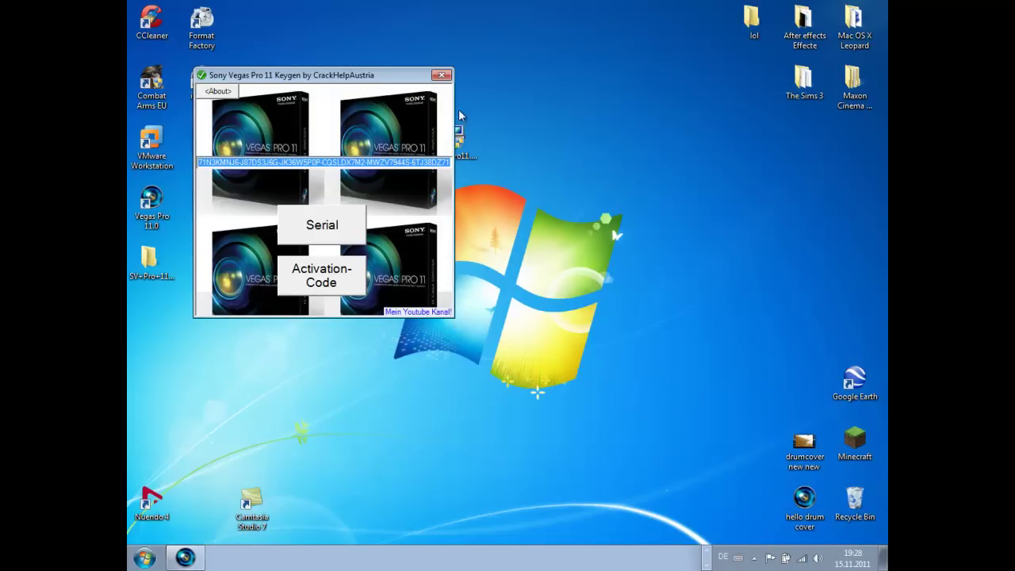
- Close the keygen and delete the SV+Pro+11 folder from the desktop
{"action": "left_click", "coordinate": [442, 74]}
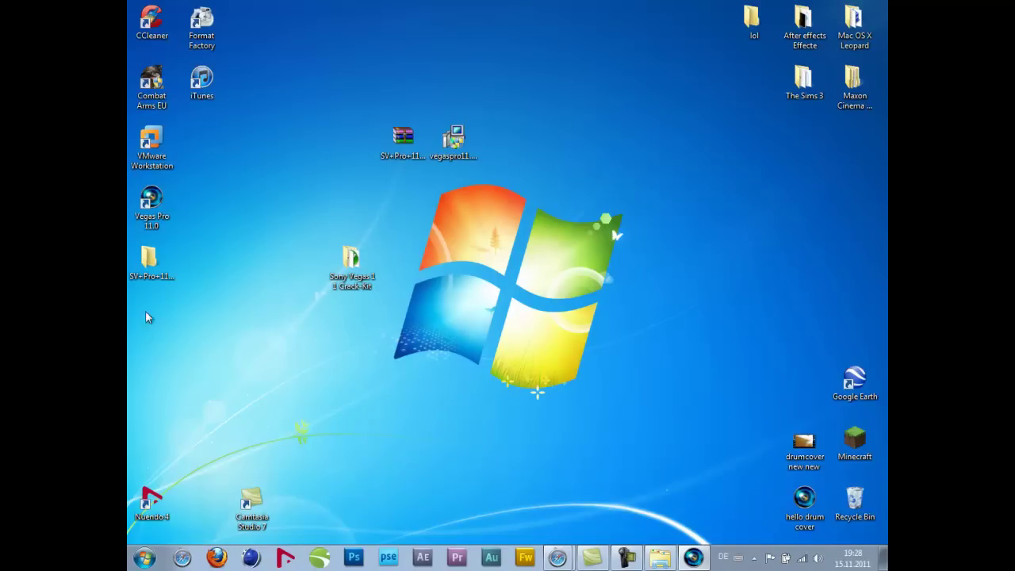
{"action": "left_click", "coordinate": [146, 265]}
{"action": "key", "text": "Delete"}
{"action": "key", "text": "Return"}
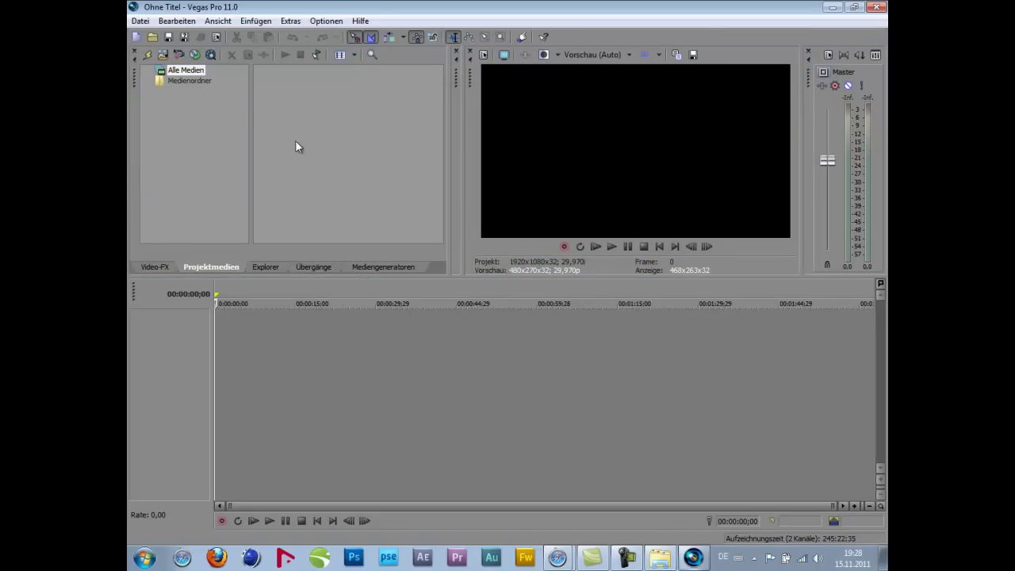
- Insert a video track in the empty timeline and add a text media event at its start
{"action": "right_click", "coordinate": [303, 366]}
{"action": "left_click", "coordinate": [316, 399]}
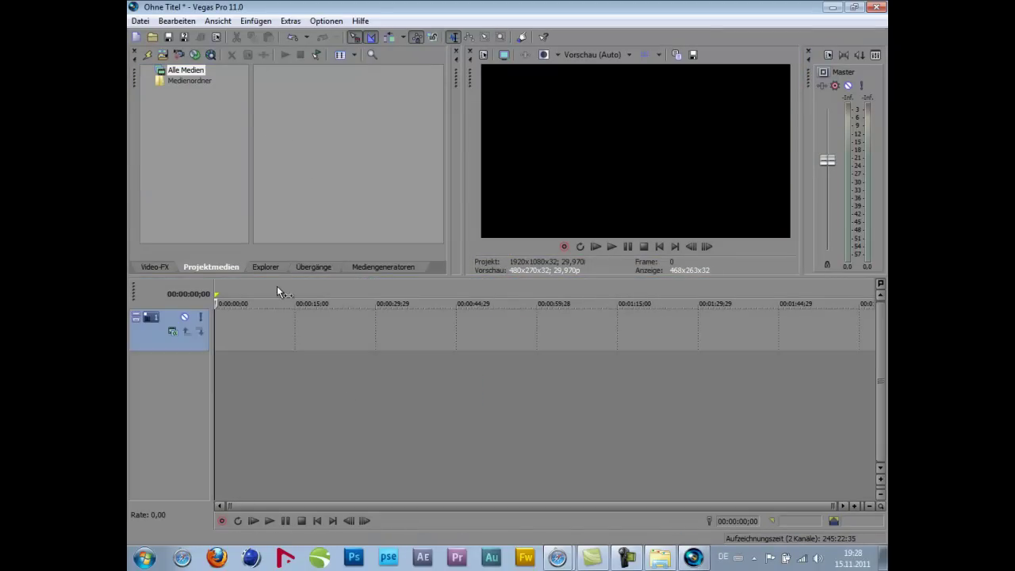
{"action": "right_click", "coordinate": [277, 322]}
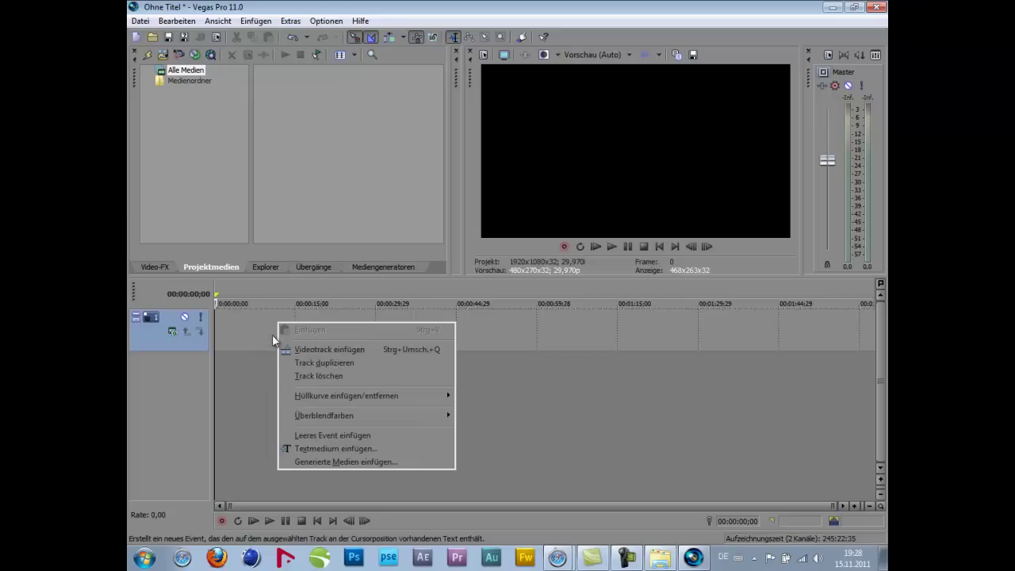
{"action": "key", "text": "Return"}
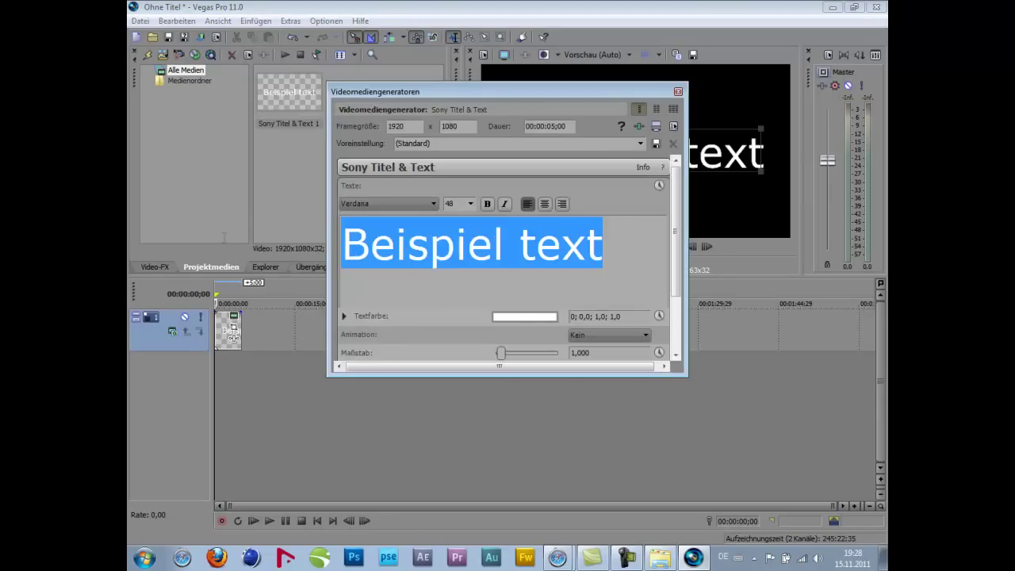
- Set the title text to "kfentertains" and extend the text event on the timeline to about 38 seconds
{"action": "type", "text": "kfentertains"}
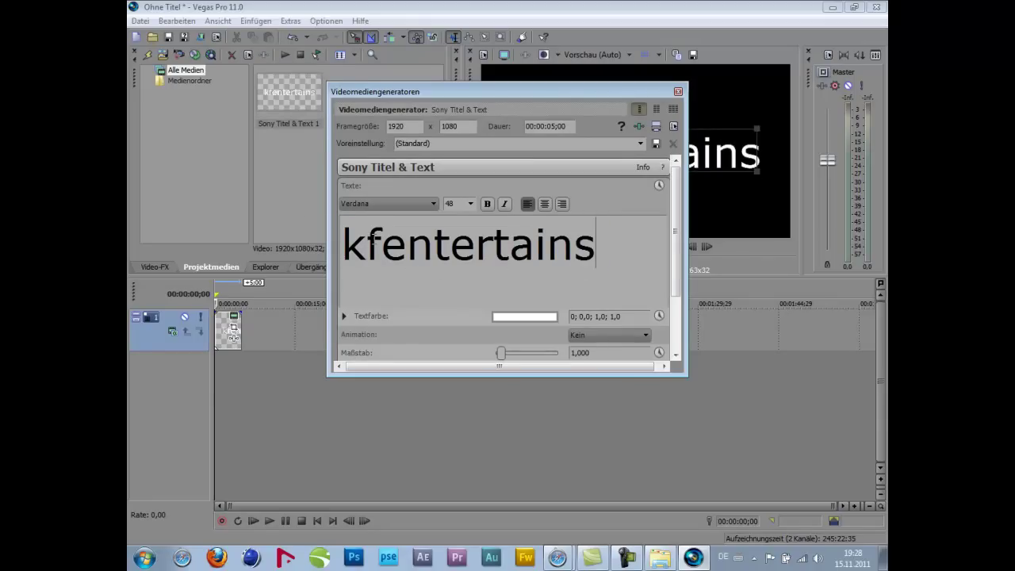
{"action": "left_click", "coordinate": [678, 92]}
{"action": "left_click_drag", "start_coordinate": [240, 325], "coordinate": [419, 327]}
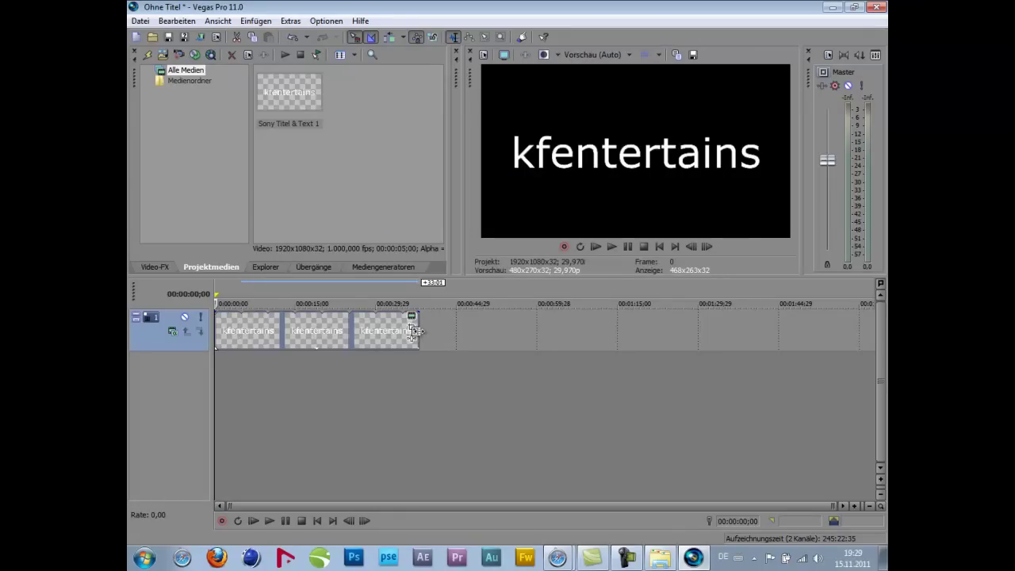
- Examine the available media generators and the Video-FX plug-in categories, including the Alle and Sony folders
{"action": "left_click", "coordinate": [375, 267]}
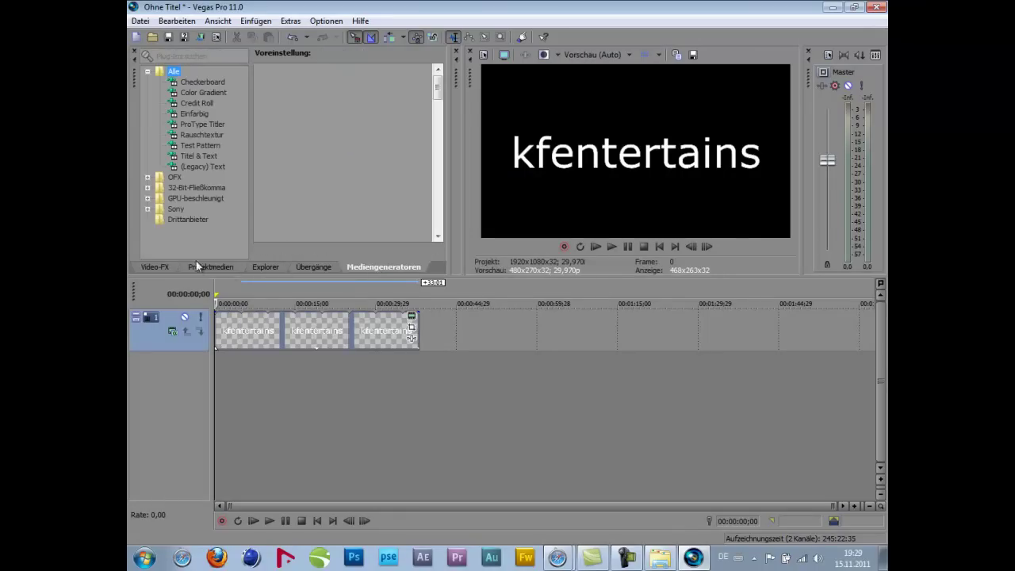
{"action": "left_click", "coordinate": [154, 266]}
{"action": "scroll", "coordinate": [184, 151], "scroll_direction": "down", "scroll_amount": 5}
{"action": "scroll", "coordinate": [193, 161], "scroll_direction": "up", "scroll_amount": 5}
{"action": "left_click", "coordinate": [147, 72]}
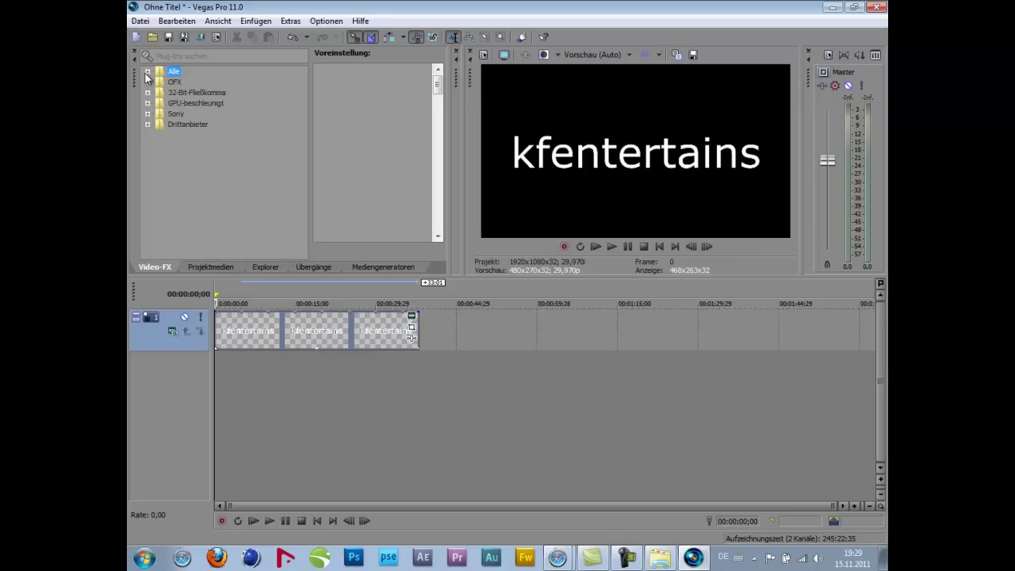
{"action": "left_click", "coordinate": [147, 114]}
{"action": "left_click", "coordinate": [160, 124]}
{"action": "left_click", "coordinate": [161, 124]}
{"action": "left_click", "coordinate": [147, 72]}
- Extend the text event to about 45 seconds, move the playhead to 00:00:55;23, and close Vegas Pro
{"action": "left_click_drag", "start_coordinate": [418, 340], "coordinate": [458, 340]}
{"action": "left_click", "coordinate": [515, 396]}
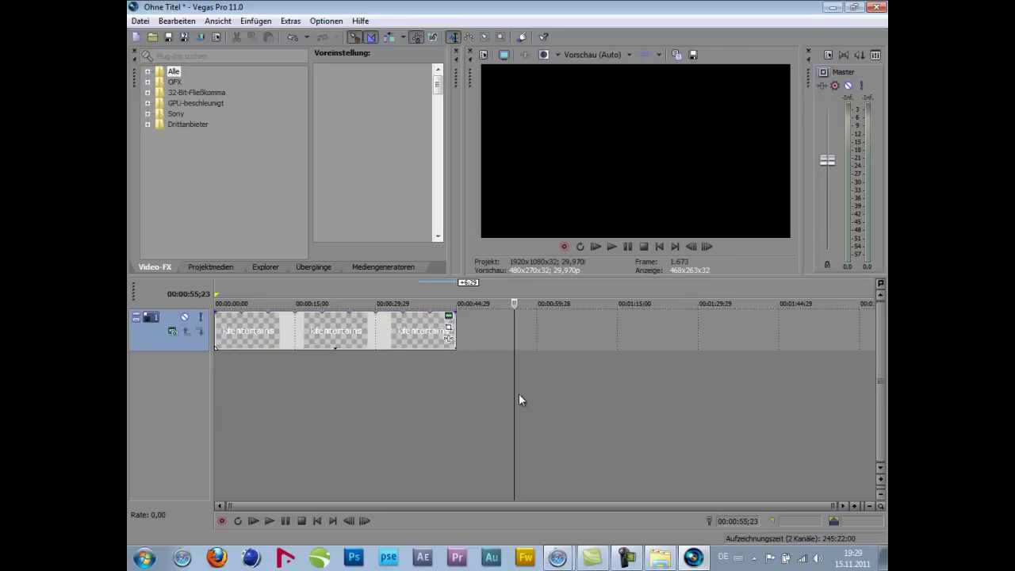
{"action": "left_click", "coordinate": [876, 7]}
{"action": "left_click", "coordinate": [542, 230]}
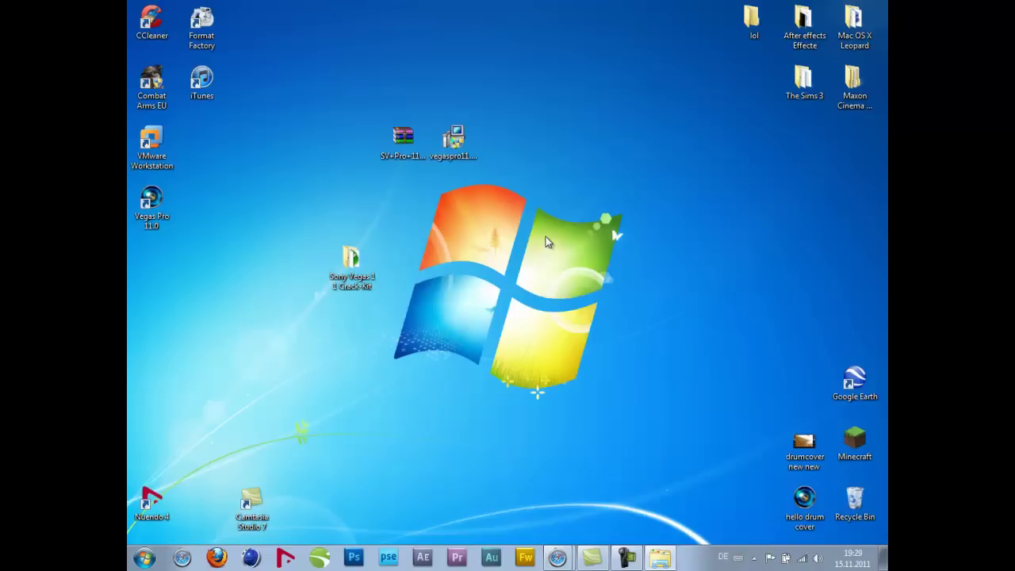